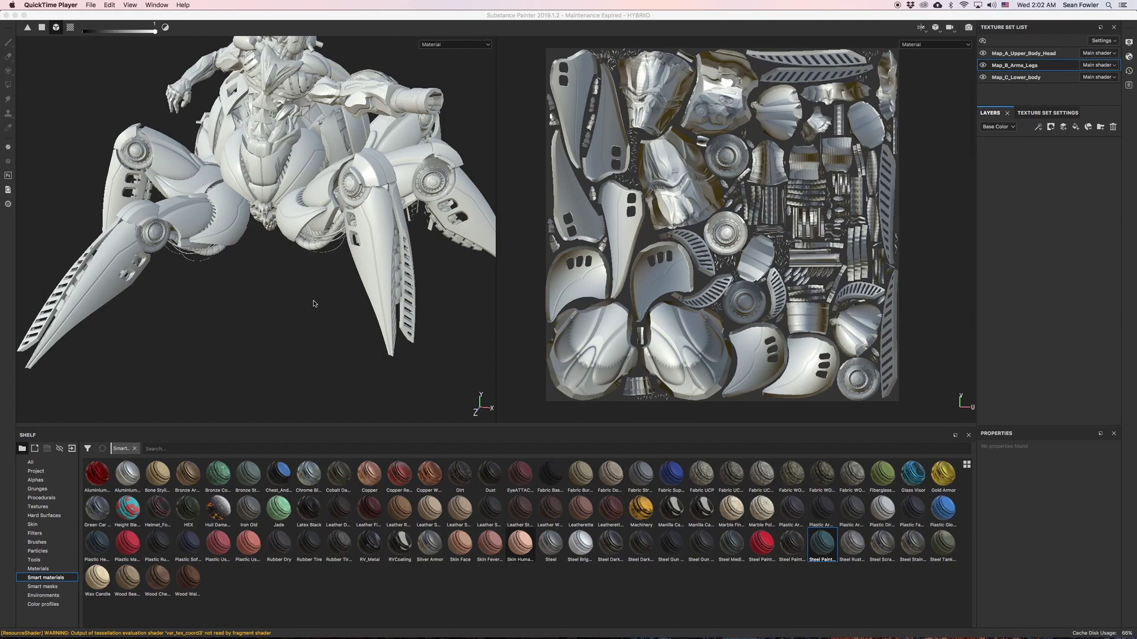
Hide the Map_A_Upper_Body_Head and Map_C_Lower_body texture sets so only the arms and legs are displayed.
click(317, 304)
mouse_move(317, 305)
alt+mouse_down()
mouse_move(342, 330)
mouse_move(328, 330)
alt+mouse_up()
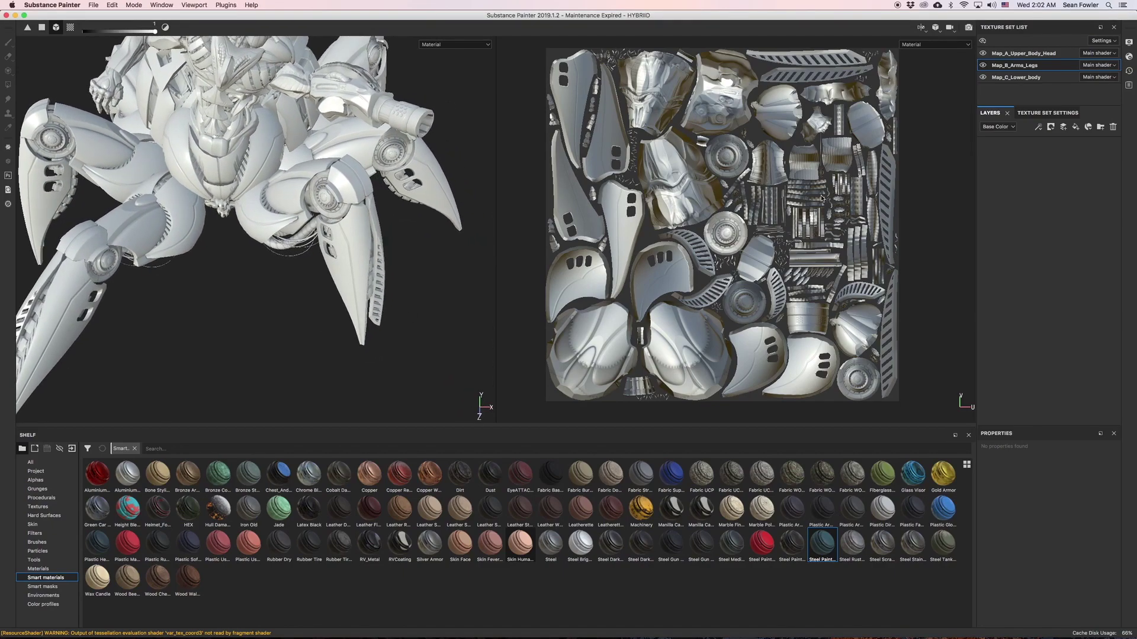
click(983, 54)
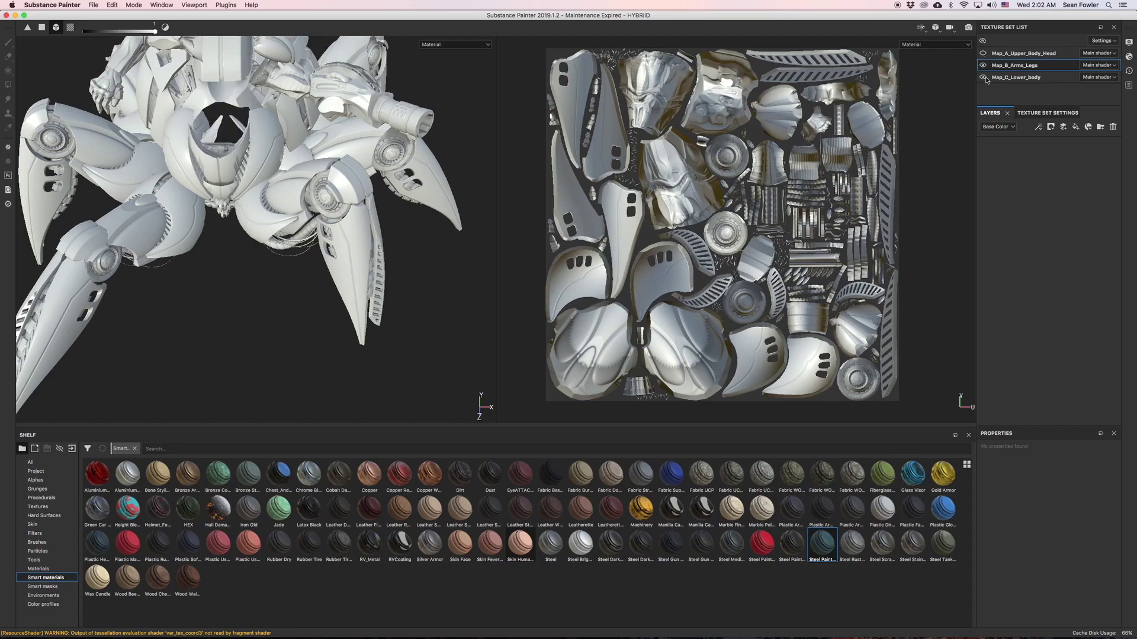
click(983, 78)
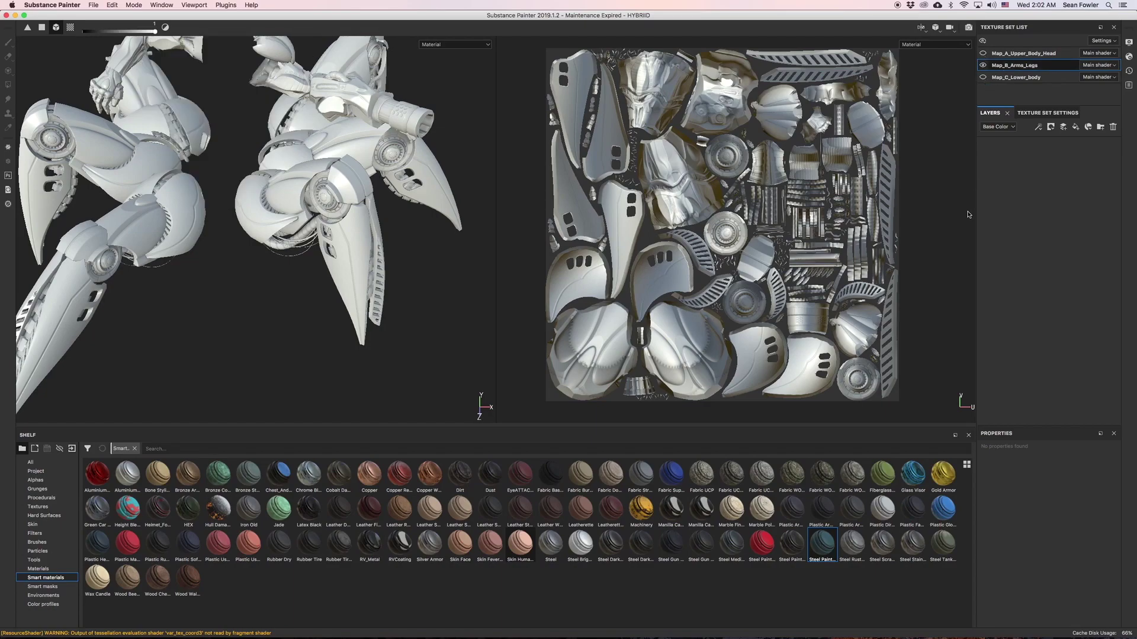
Add an Emissive channel to the Map_B_Arms_Legs texture set.
click(1011, 69)
click(1035, 114)
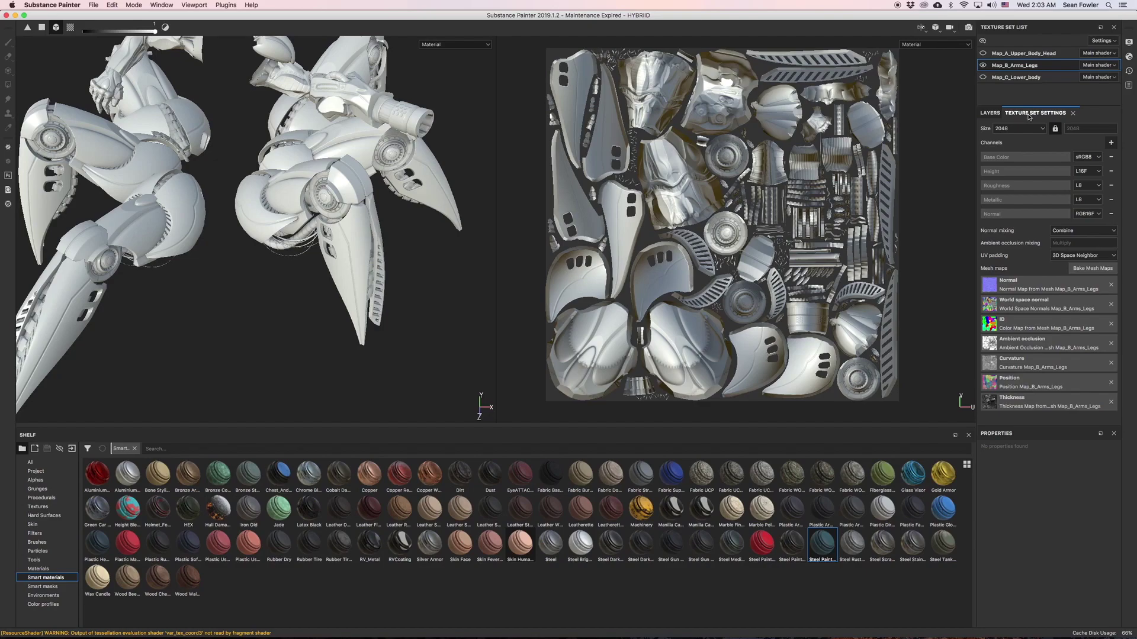
click(1111, 145)
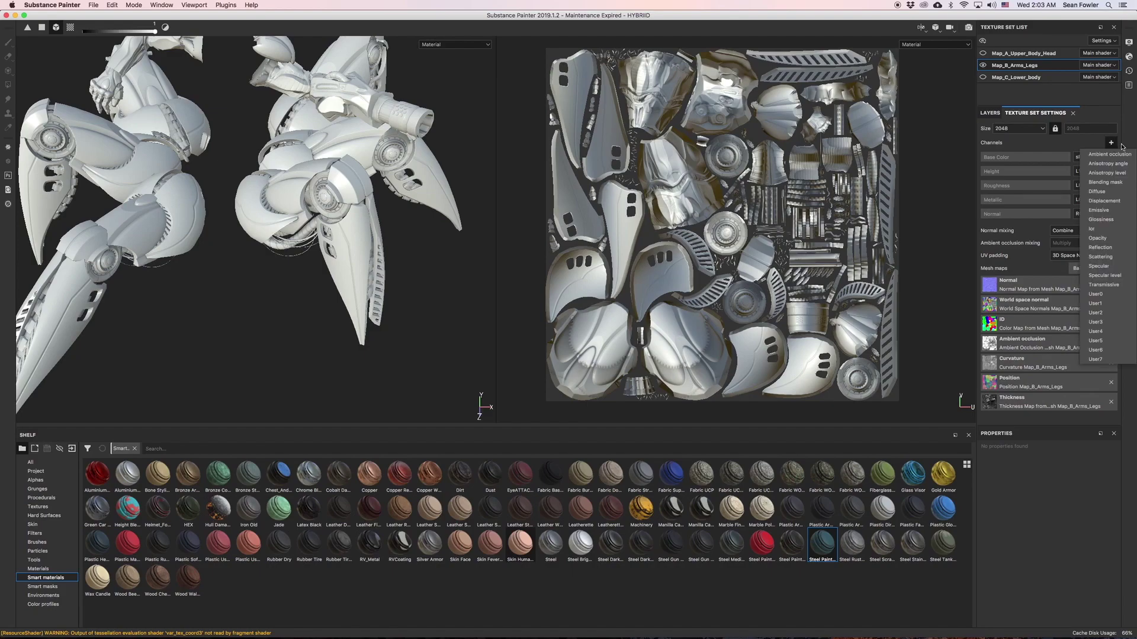
click(1043, 145)
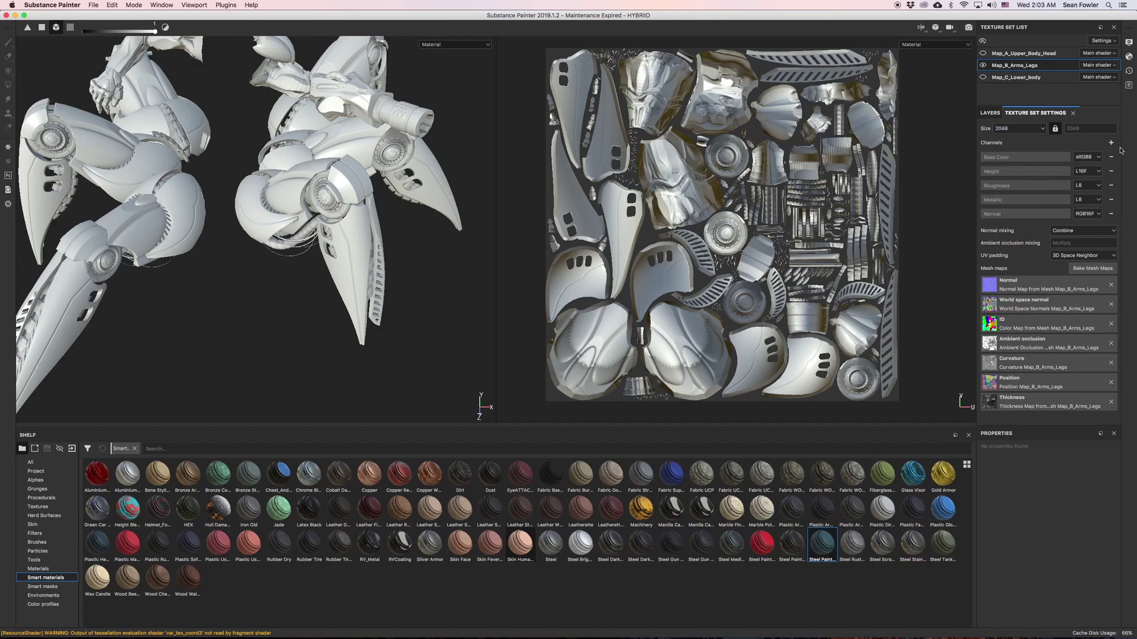
click(1111, 146)
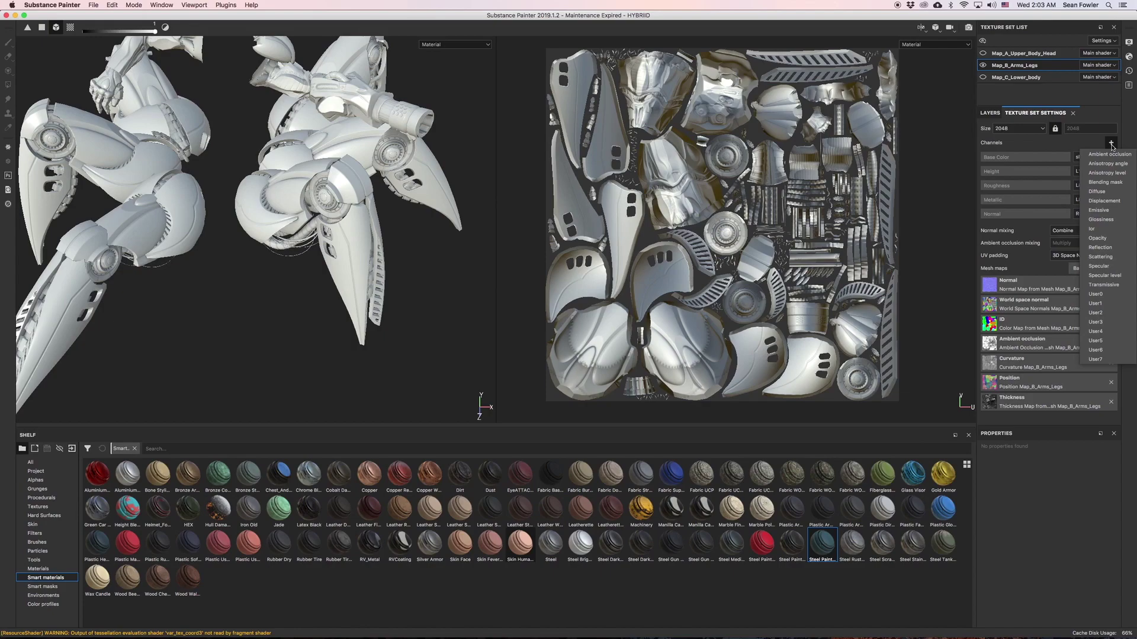
click(1109, 211)
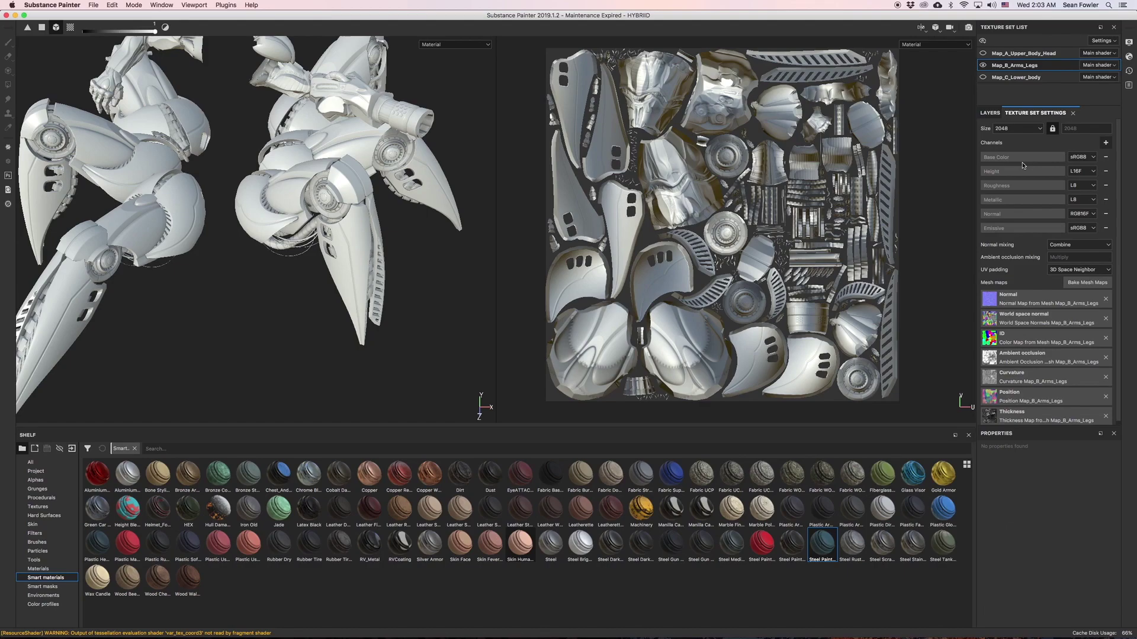
Add a fill layer to the layer stack of the Map_B_Arms_Legs texture set.
click(990, 113)
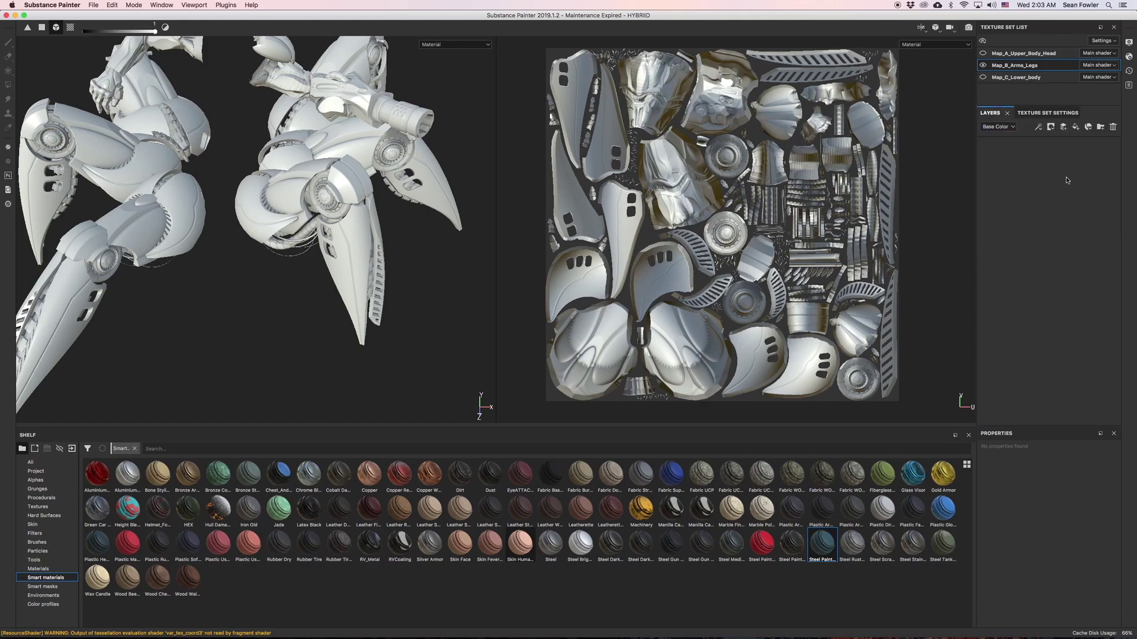
click(1075, 127)
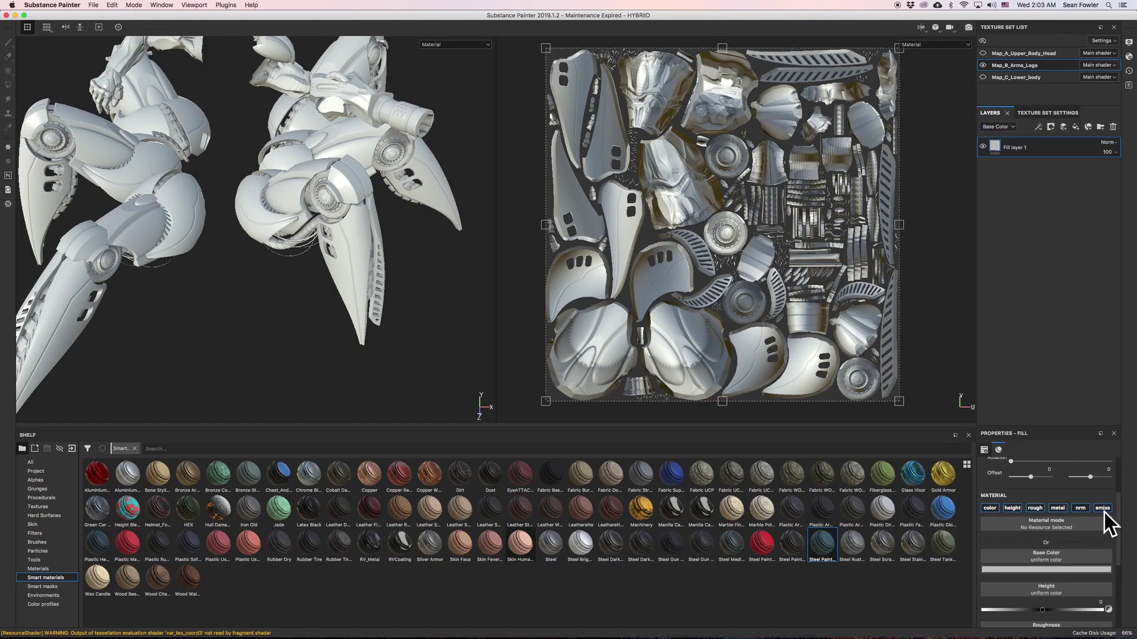
click(1102, 509)
Add a folder above the fill layer and name it Red_Leg_plates.
alt+middle_drag(285, 334, 340, 346)
mouse_move(340, 345)
alt+mouse_down()
mouse_move(346, 326)
mouse_move(335, 329)
mouse_move(343, 340)
mouse_move(367, 325)
mouse_move(330, 348)
mouse_move(342, 330)
alt+mouse_up()
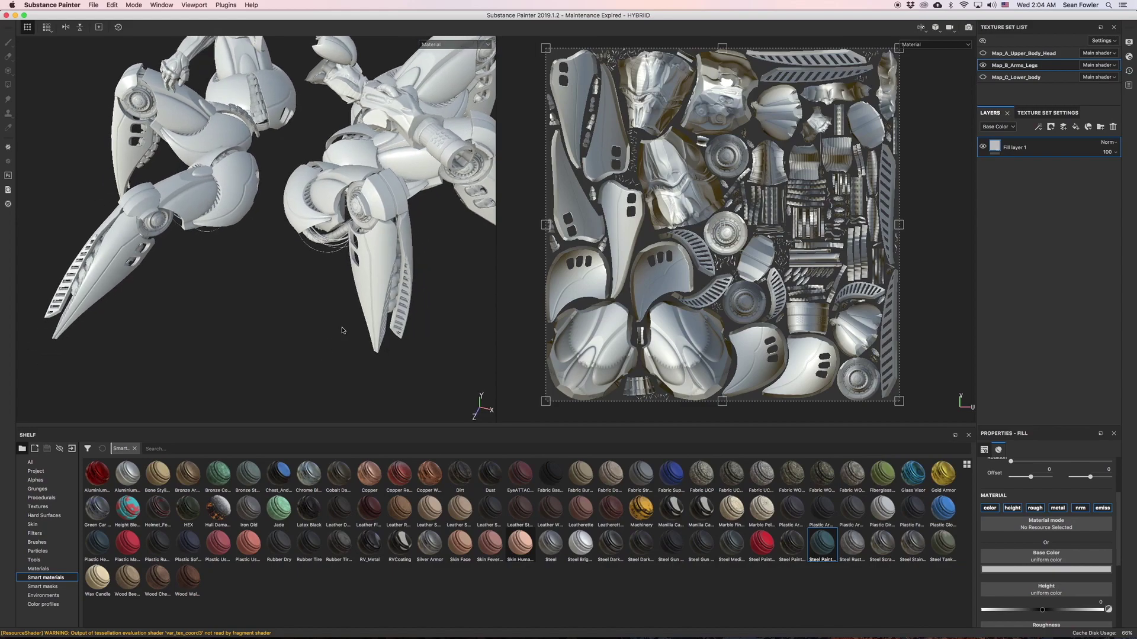
alt+drag(445, 337, 448, 267)
alt+drag(292, 273, 317, 210)
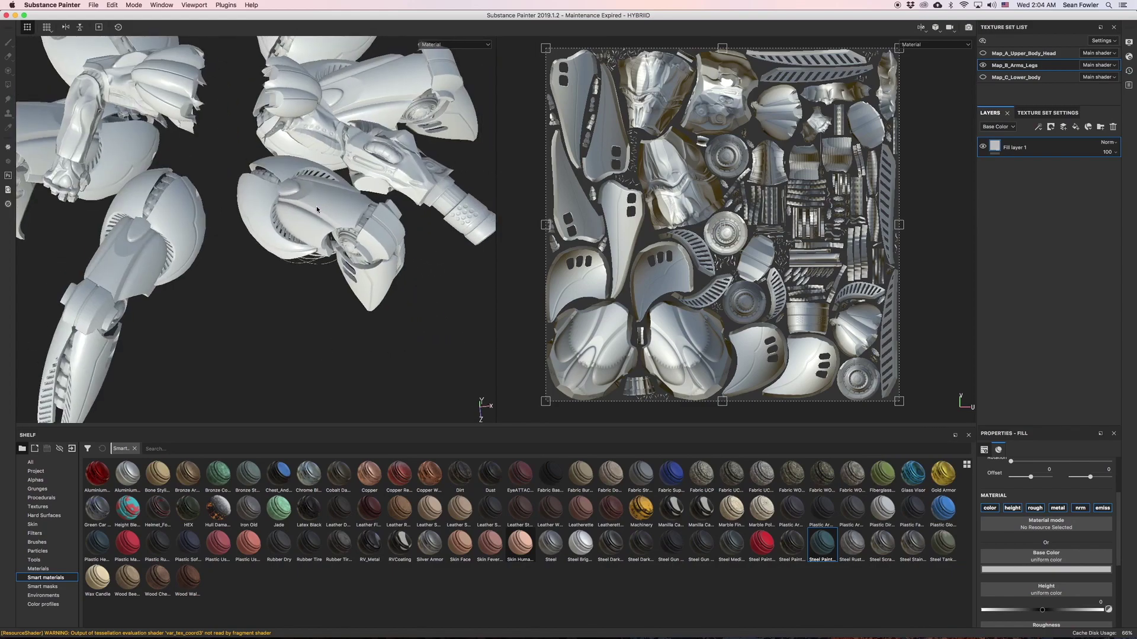
alt+drag(325, 283, 305, 311)
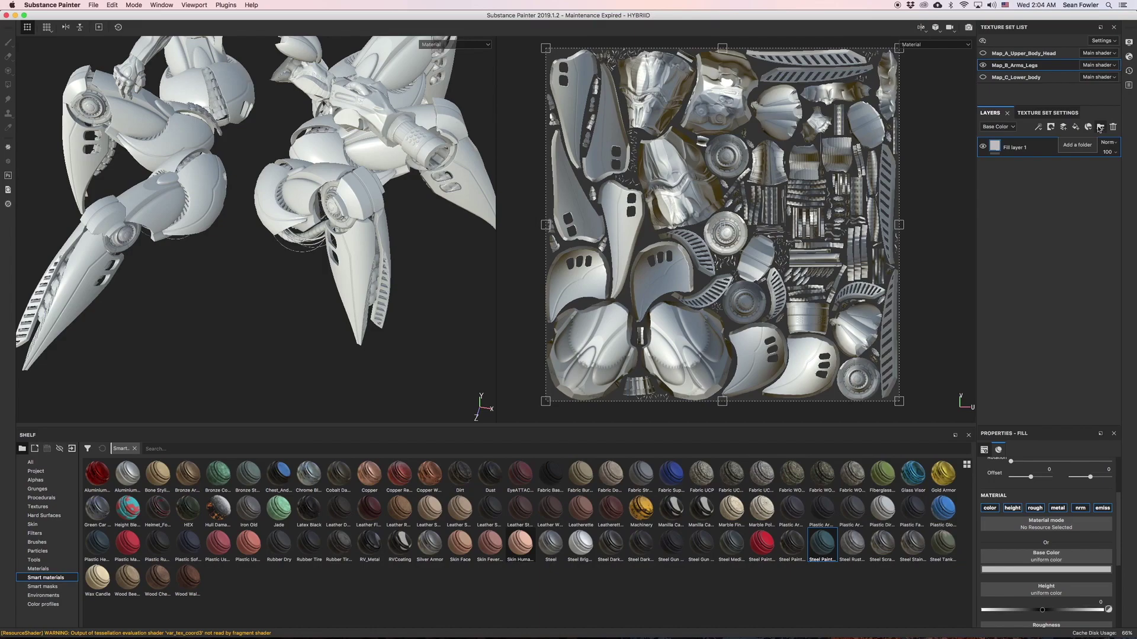
click(1100, 128)
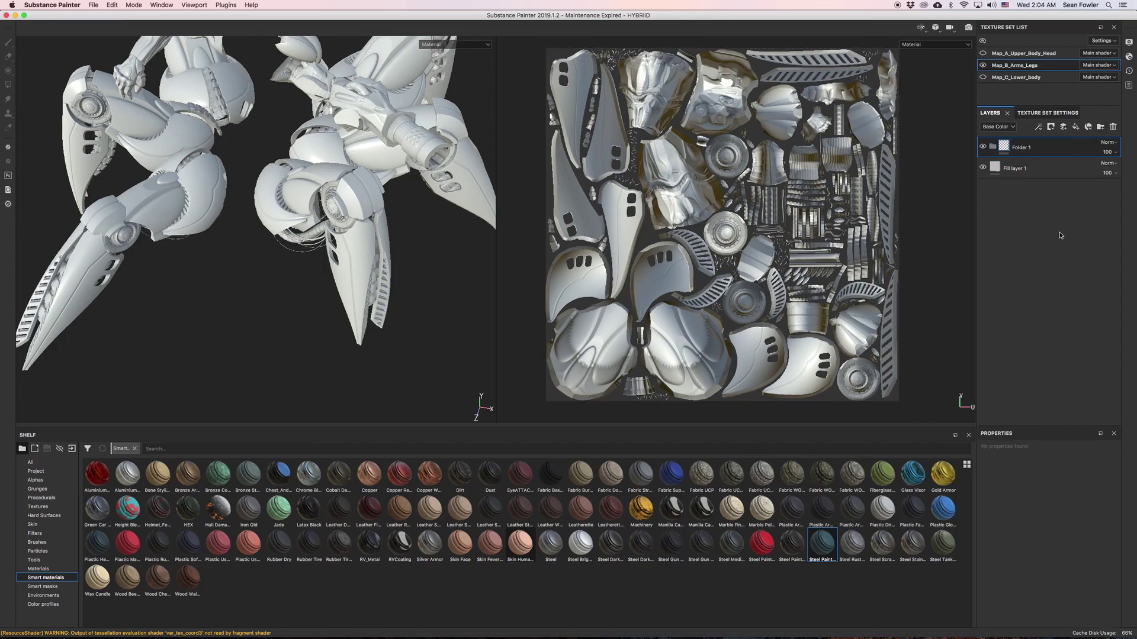
double_click(1020, 148)
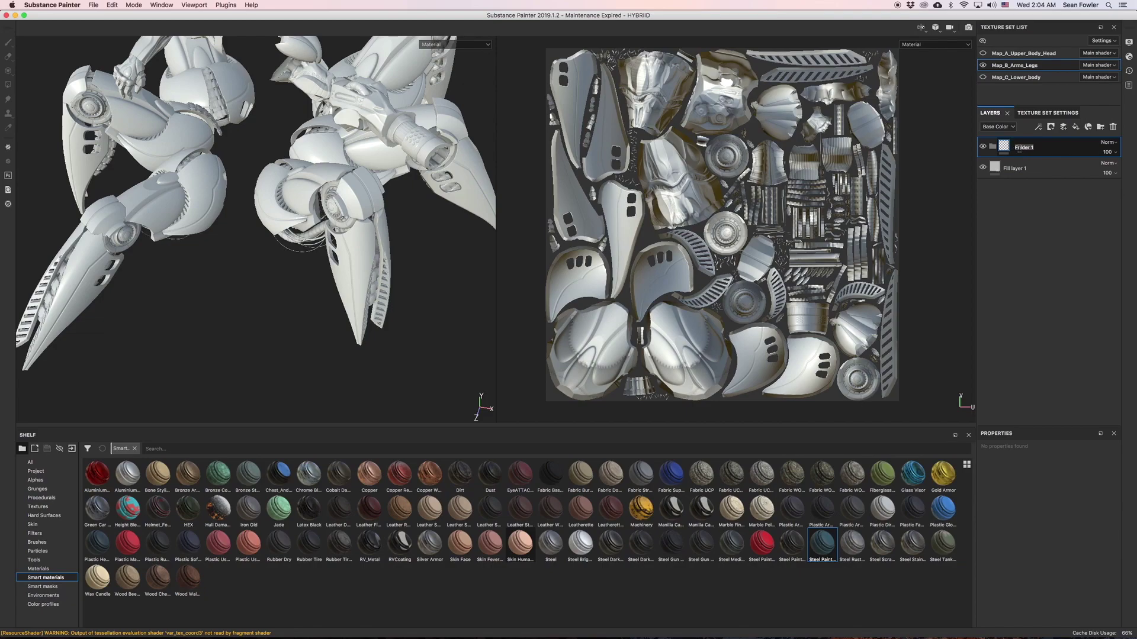
text(Red_Leg_plates)
key(Return)
Change the fill layer's base color to a dark blue-gray and move the layer into the Red_Leg_plates folder.
alt+drag(340, 256, 300, 201)
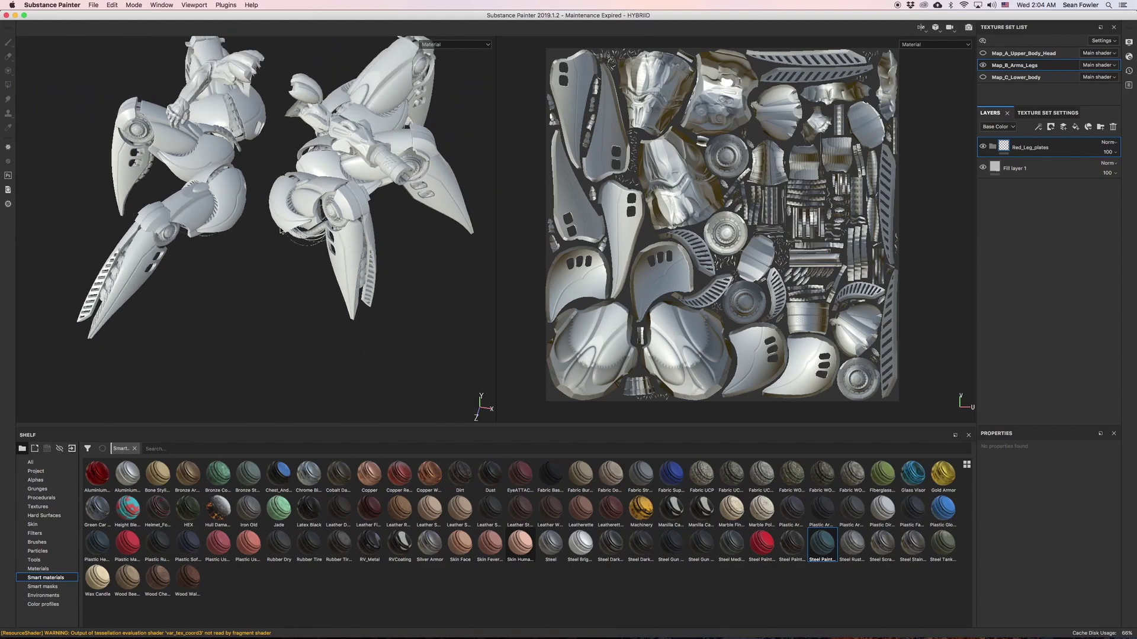
alt+drag(320, 109, 243, 117)
alt+middle_drag(322, 230, 320, 148)
alt+drag(277, 272, 290, 209)
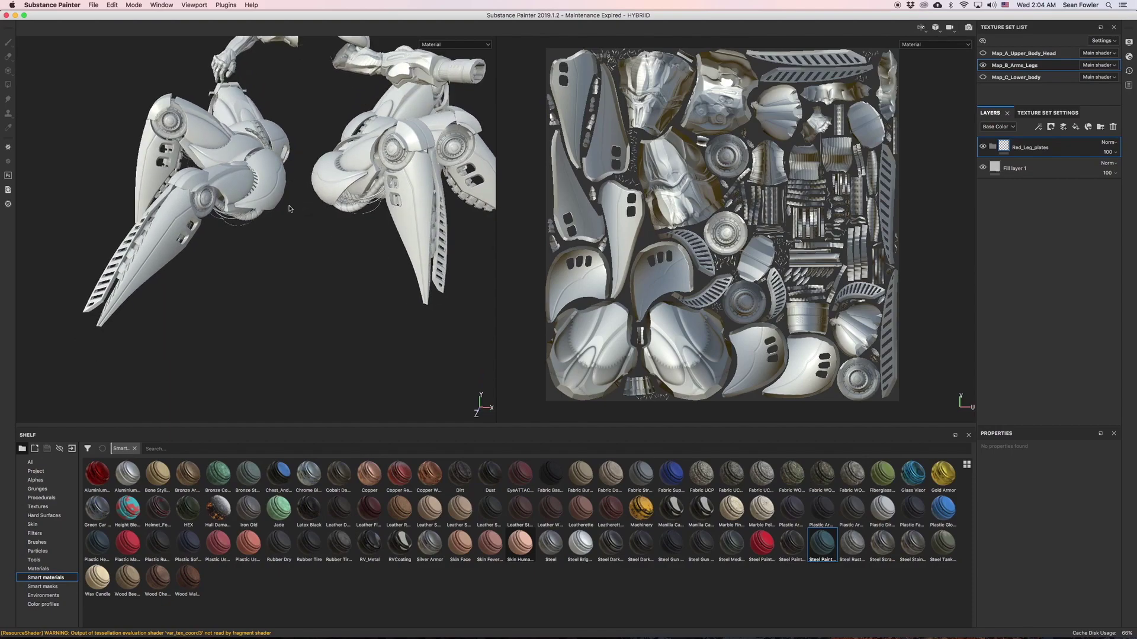
alt+middle_drag(306, 267, 297, 259)
alt+drag(302, 230, 296, 241)
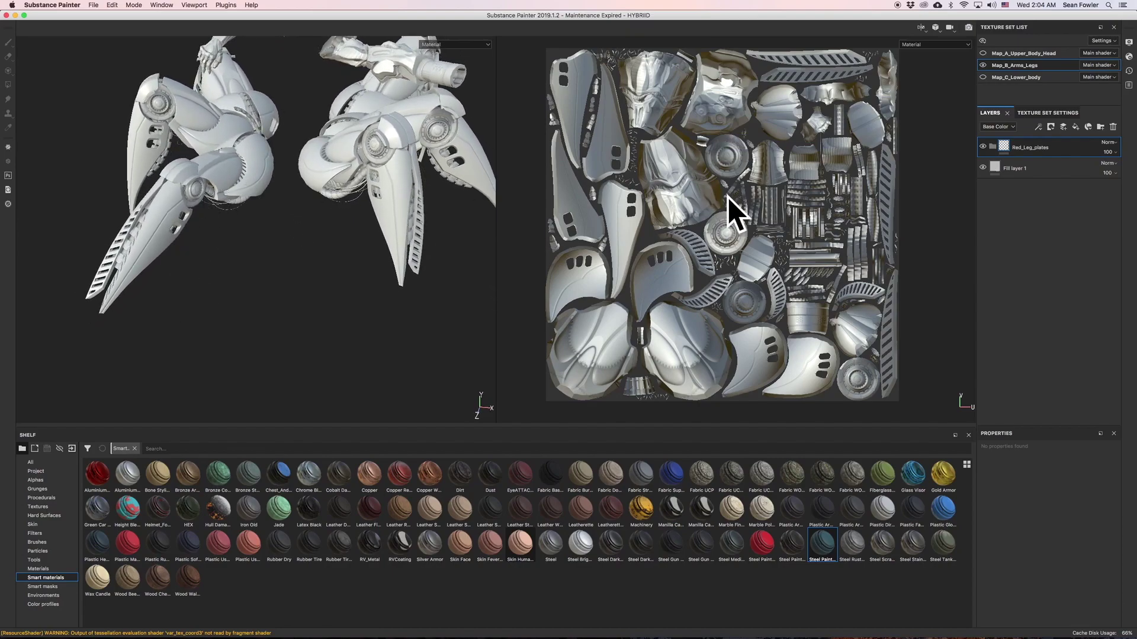
scroll(318, 307, up, 3)
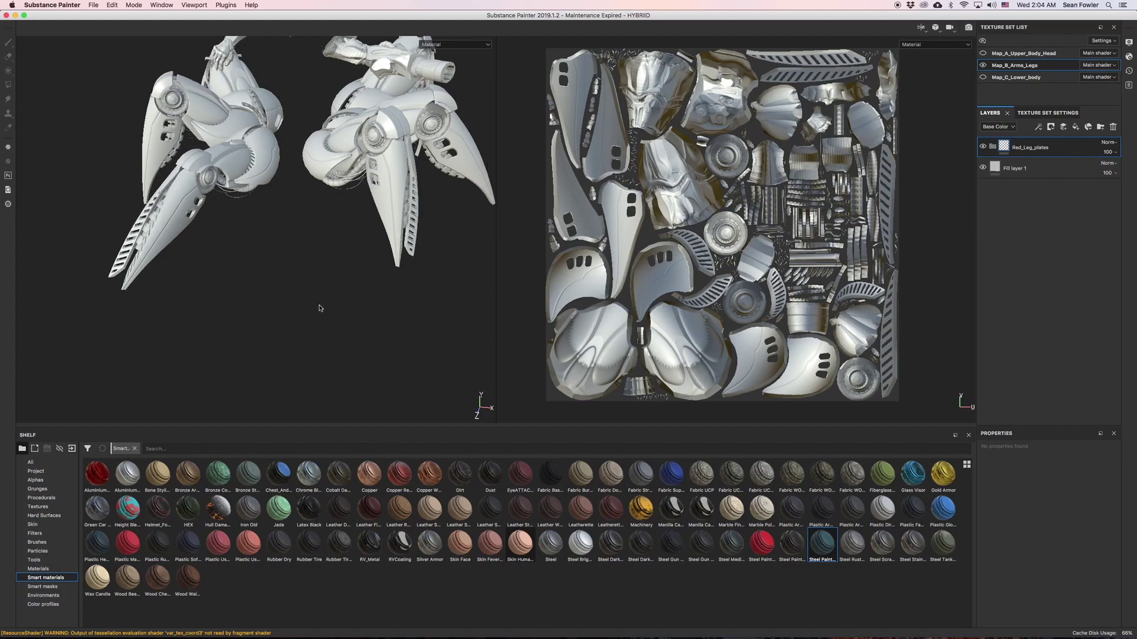
click(1038, 169)
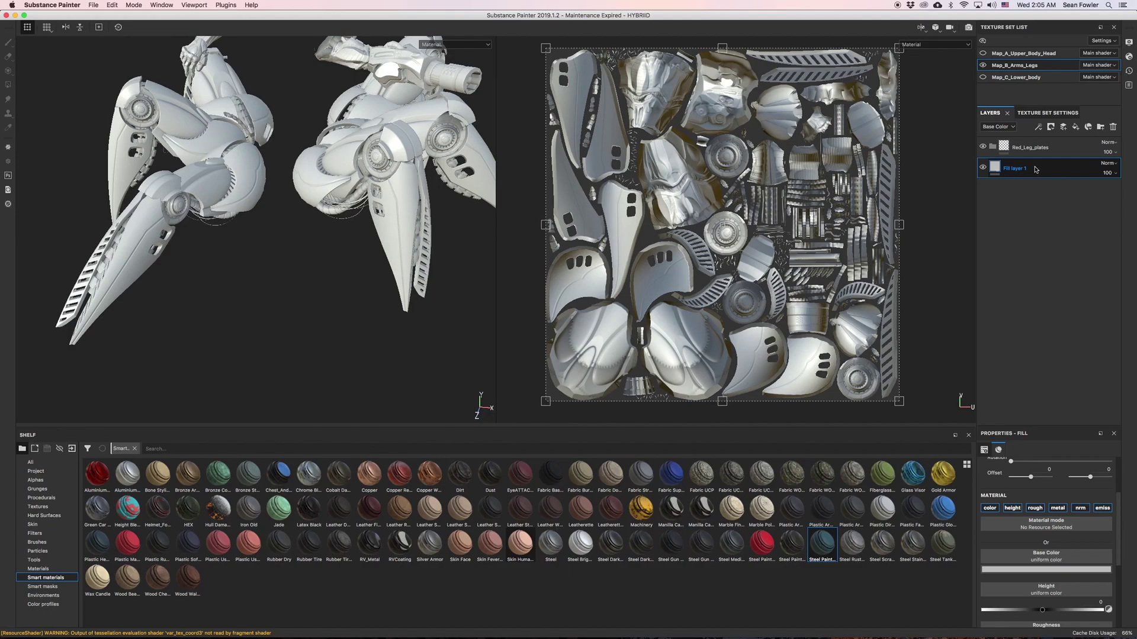
click(1026, 572)
drag(1014, 510, 1005, 537)
drag(1071, 165, 1068, 147)
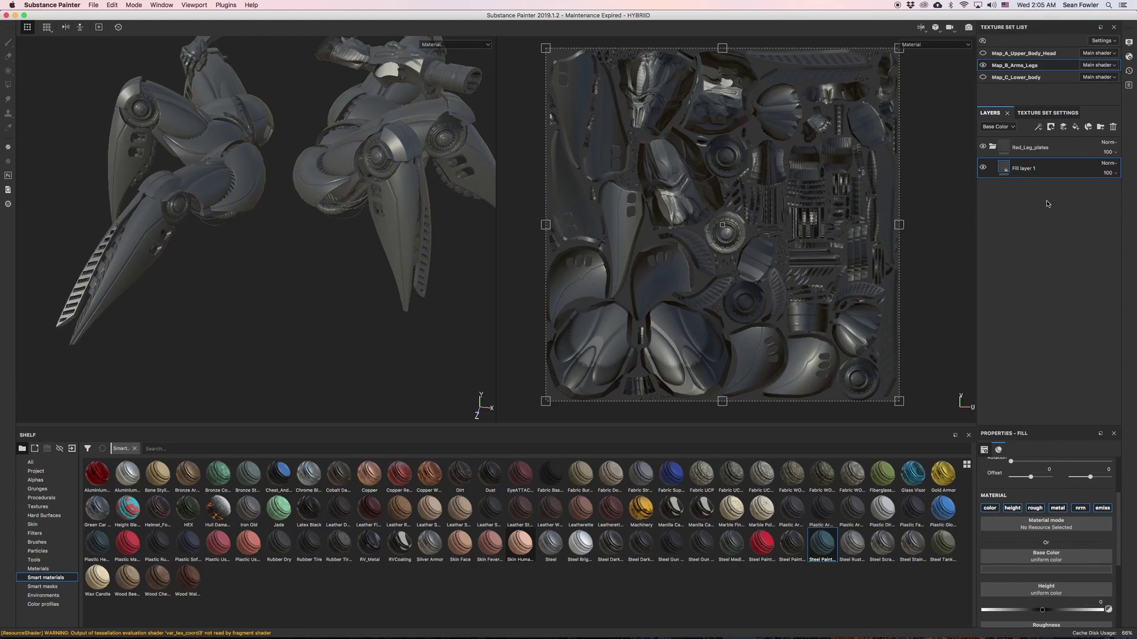
Add a black mask to the Red_Leg_plates folder.
click(1008, 144)
mouse_move(1005, 149)
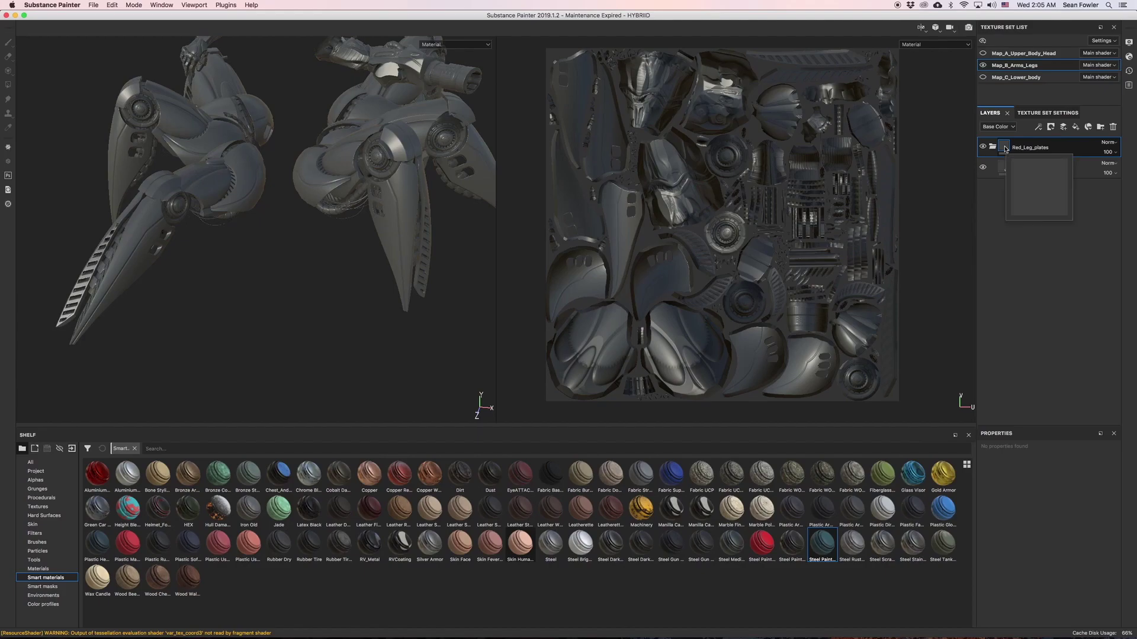
right_click(1005, 149)
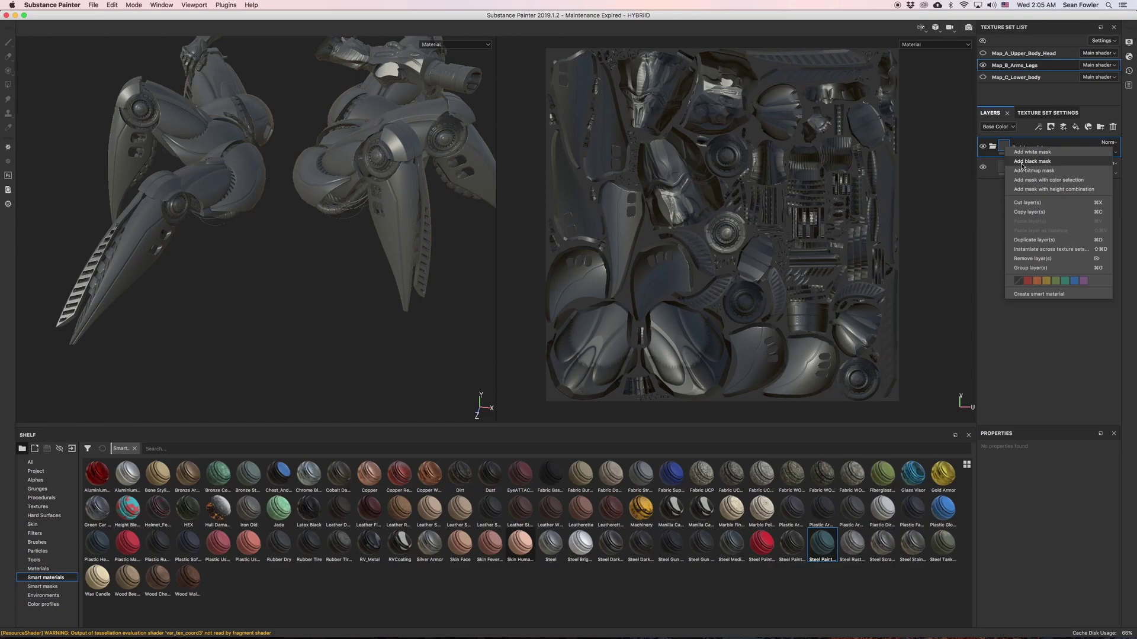
click(1022, 163)
Reveal the lower leg blades and the upper leg armor plates in the Red_Leg_plates mask using Polygon Fill.
key(4)
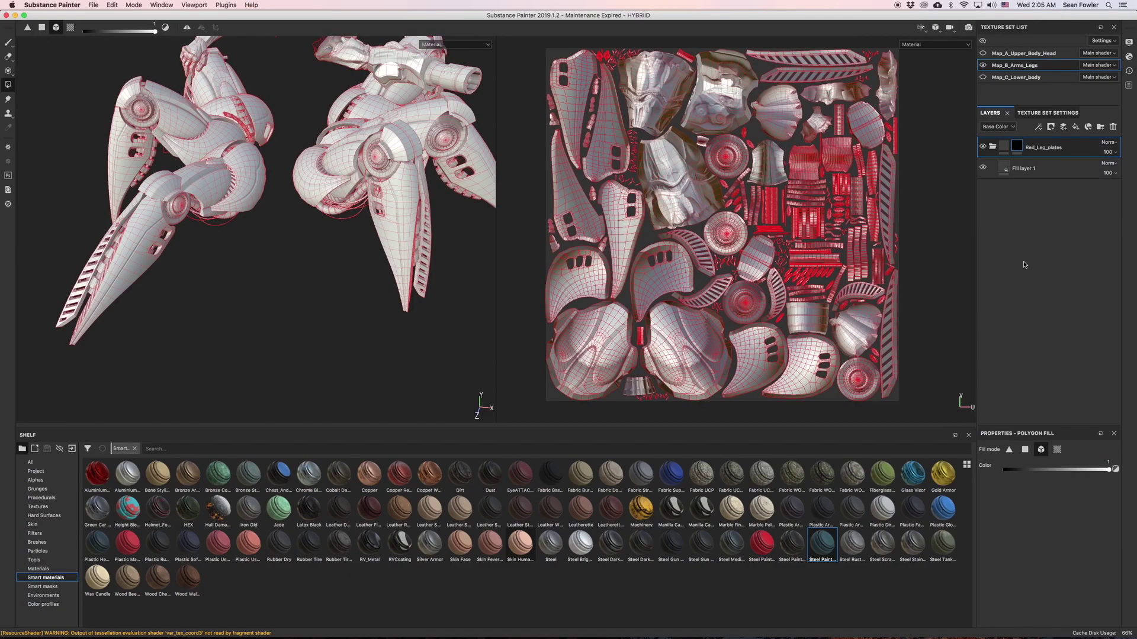
click(1046, 173)
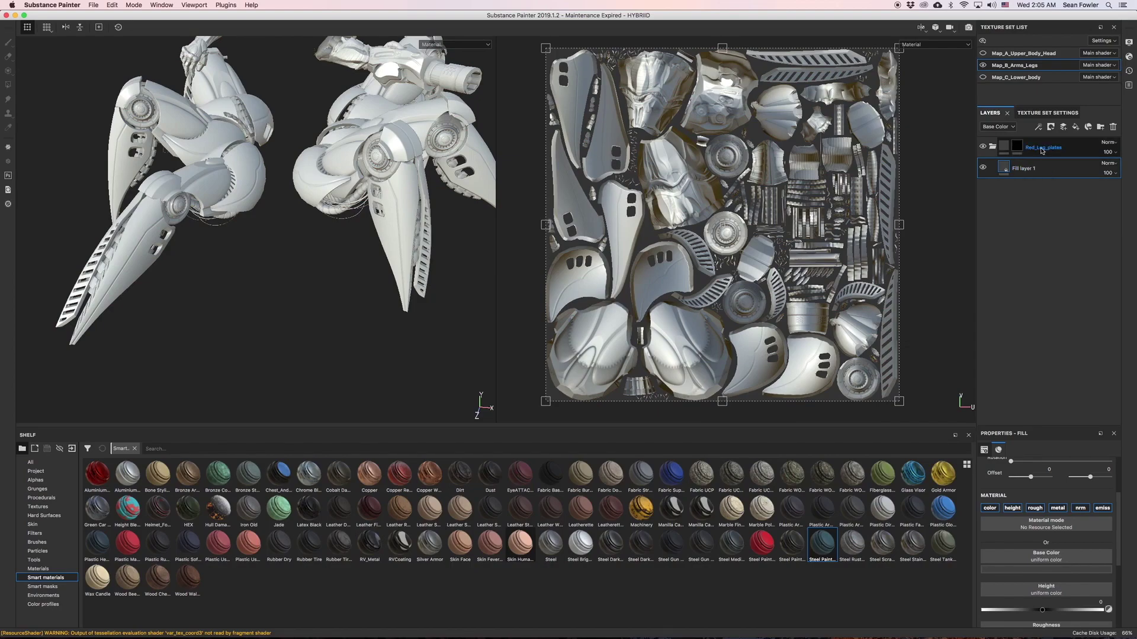
click(1016, 147)
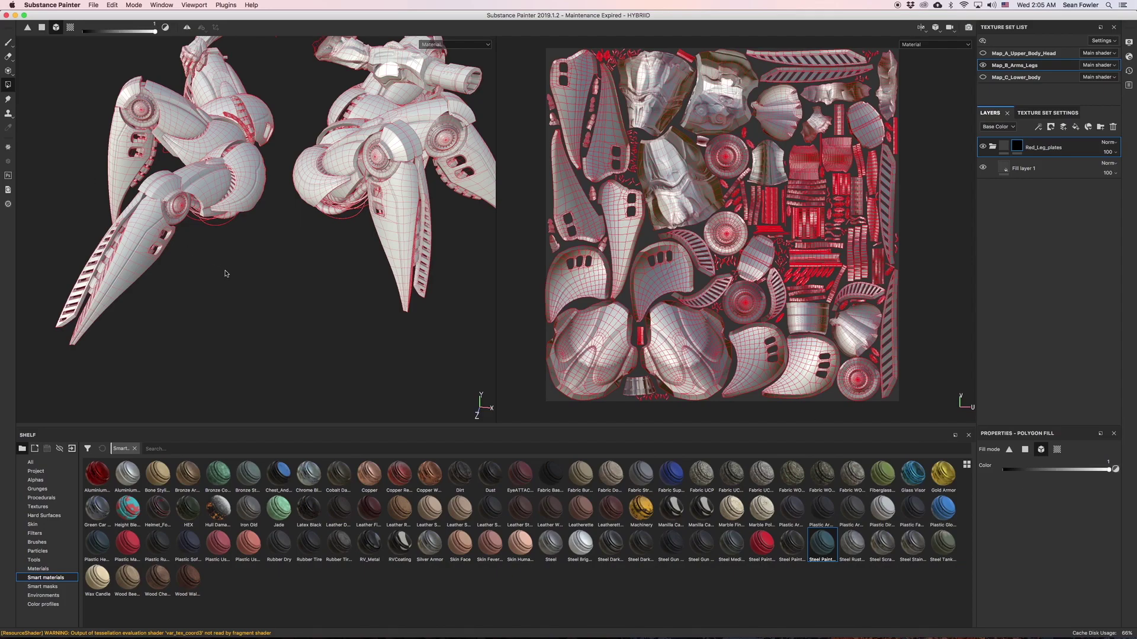
right_click(246, 274)
drag(119, 385, 54, 324)
alt+drag(305, 336, 395, 301)
alt+right_drag(267, 294, 218, 148)
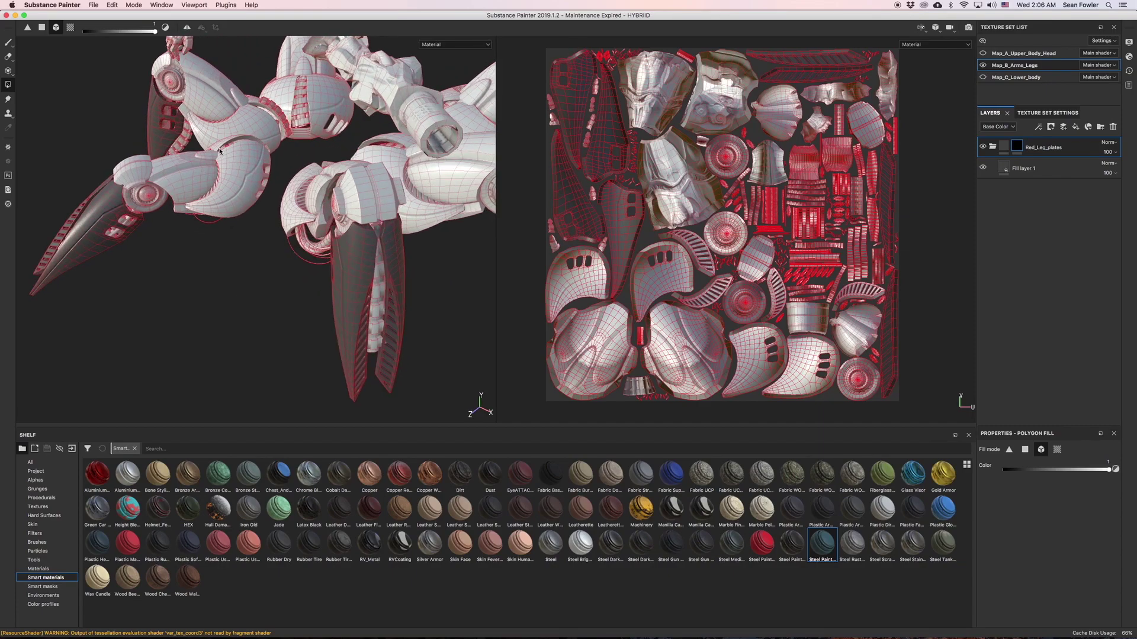
click(193, 167)
alt+drag(213, 297, 320, 280)
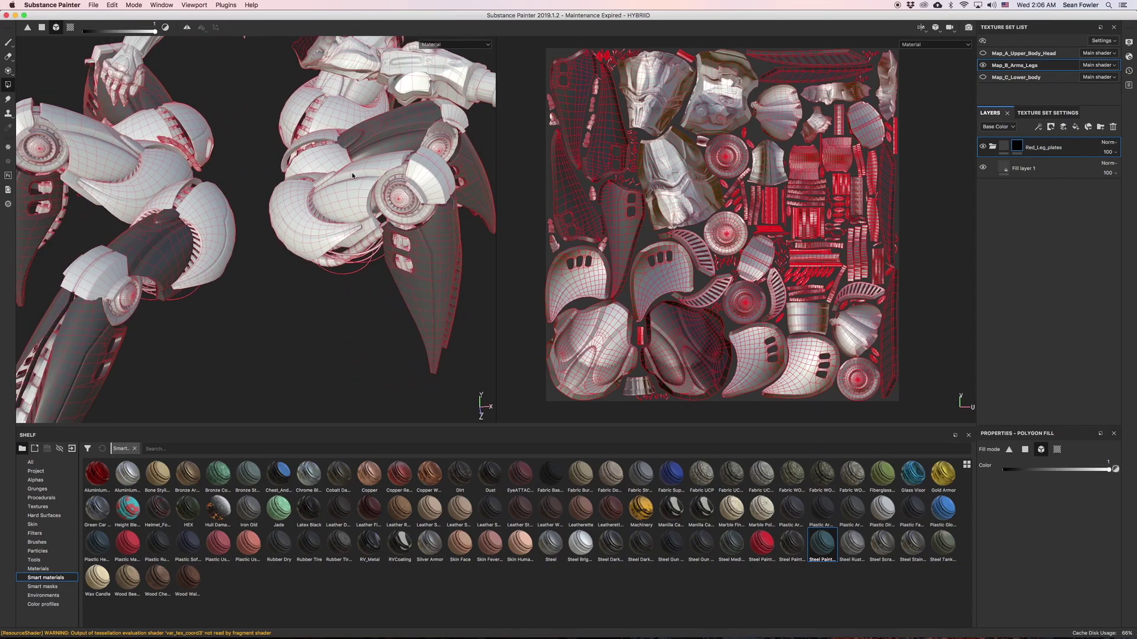
click(352, 177)
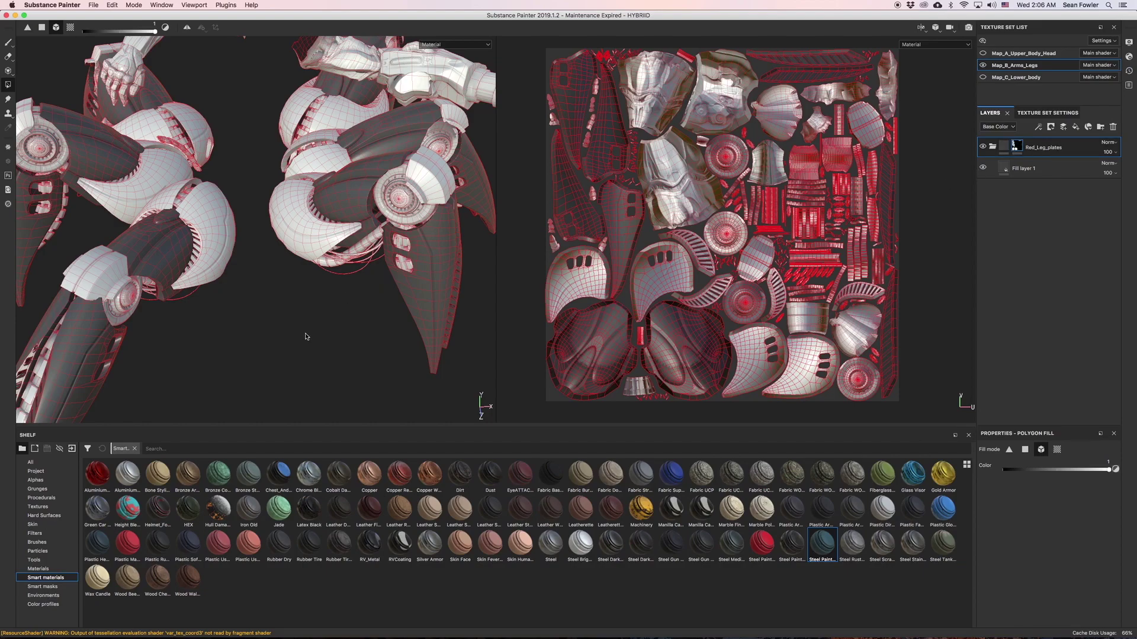
Delete the dark fill layer from the Red_Leg_plates folder.
alt+middle_drag(308, 336, 332, 276)
alt+drag(333, 276, 292, 291)
scroll(292, 291, down, 2)
scroll(293, 293, up, 2)
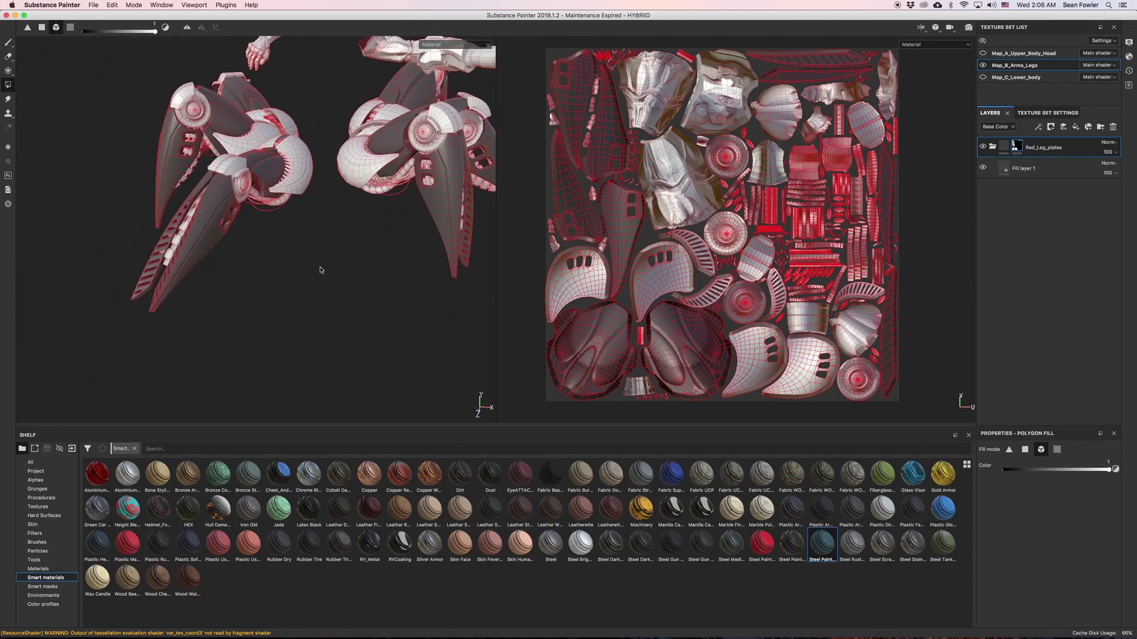
click(1054, 168)
key(Delete)
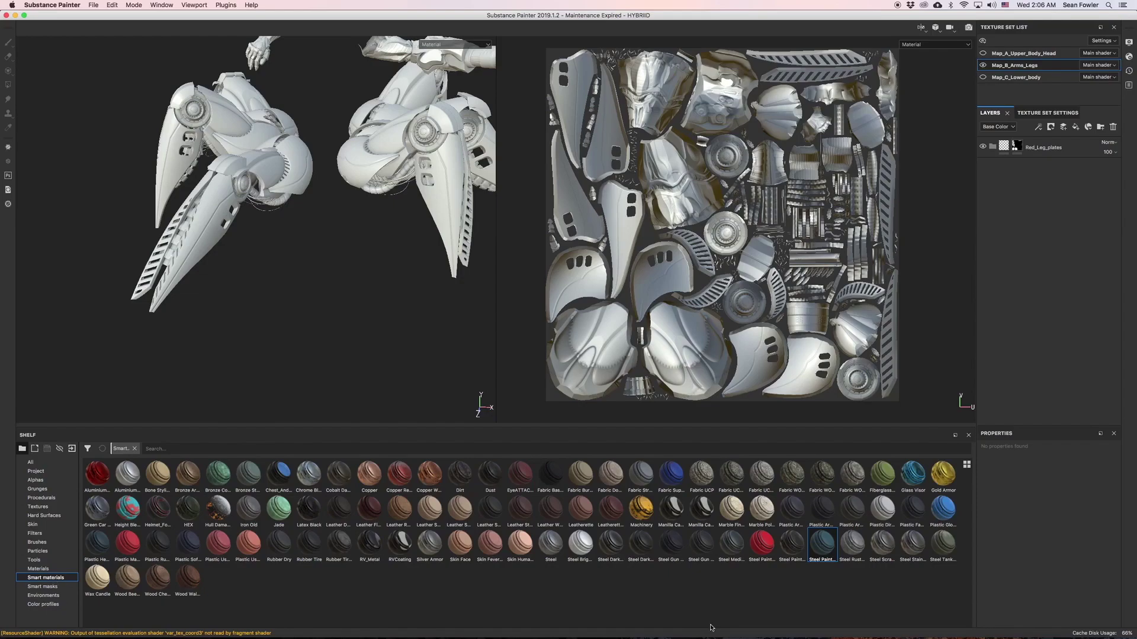
Add the Steel Painted Stained smart material inside the Red_Leg_plates folder and expand its layers.
mouse_move(826, 555)
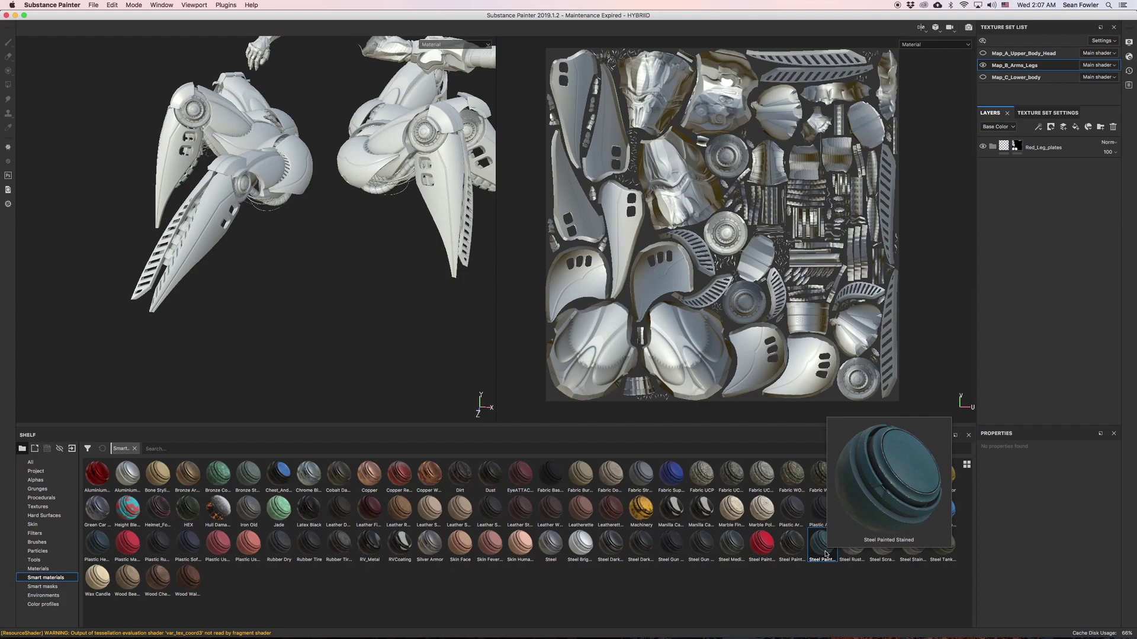
mouse_move(826, 554)
mouse_down()
mouse_move(1078, 190)
mouse_move(1075, 142)
mouse_move(1073, 161)
mouse_up()
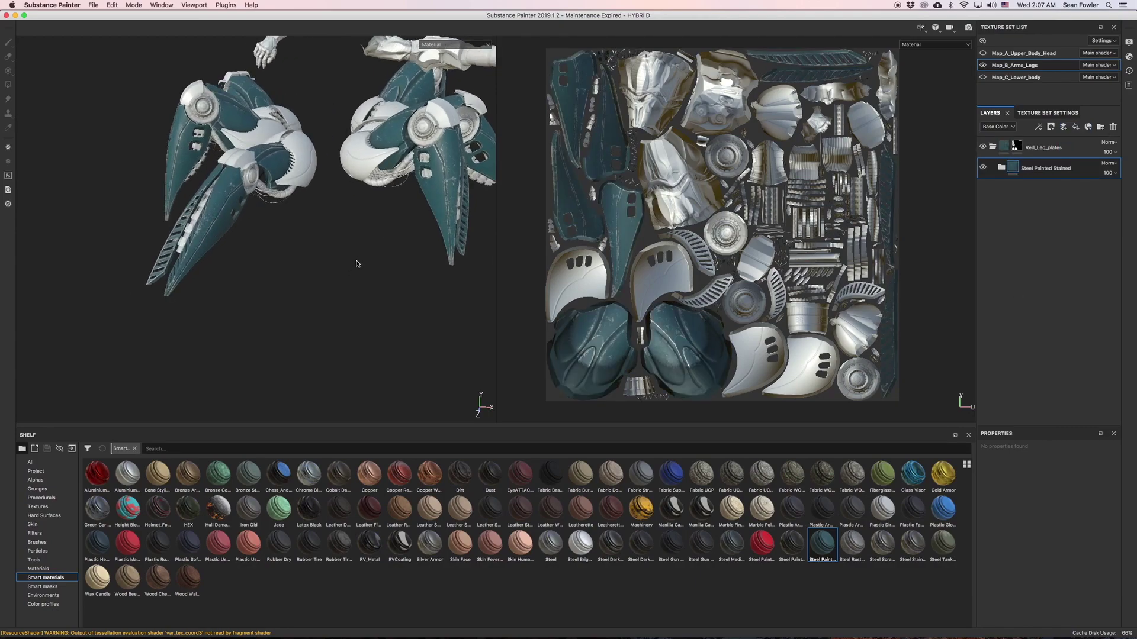
scroll(359, 261, up, 2)
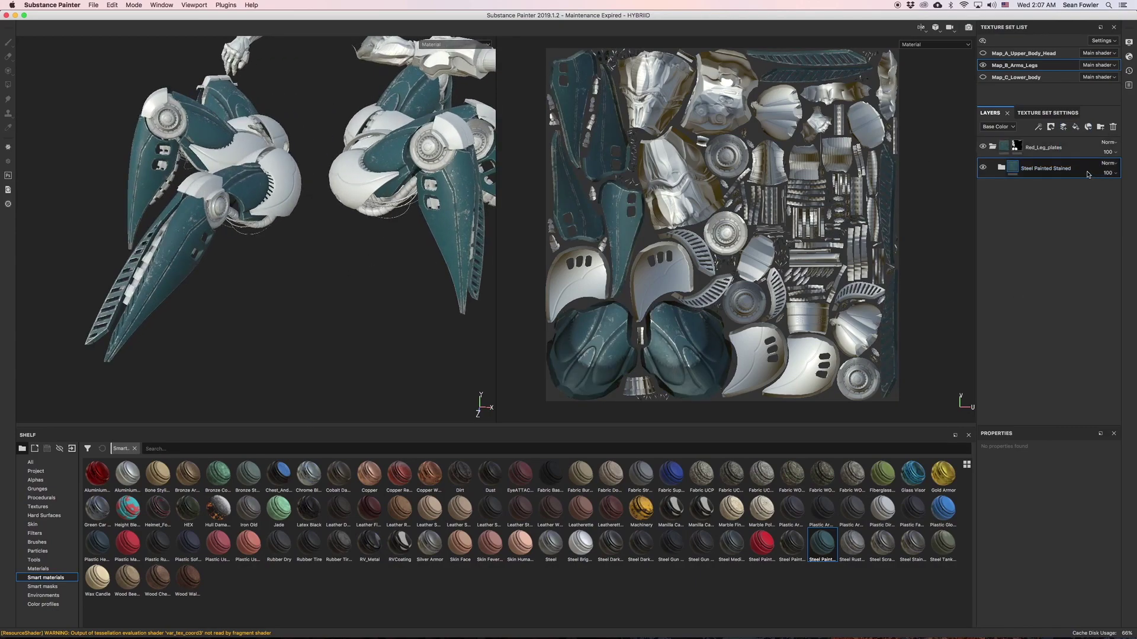
click(1002, 168)
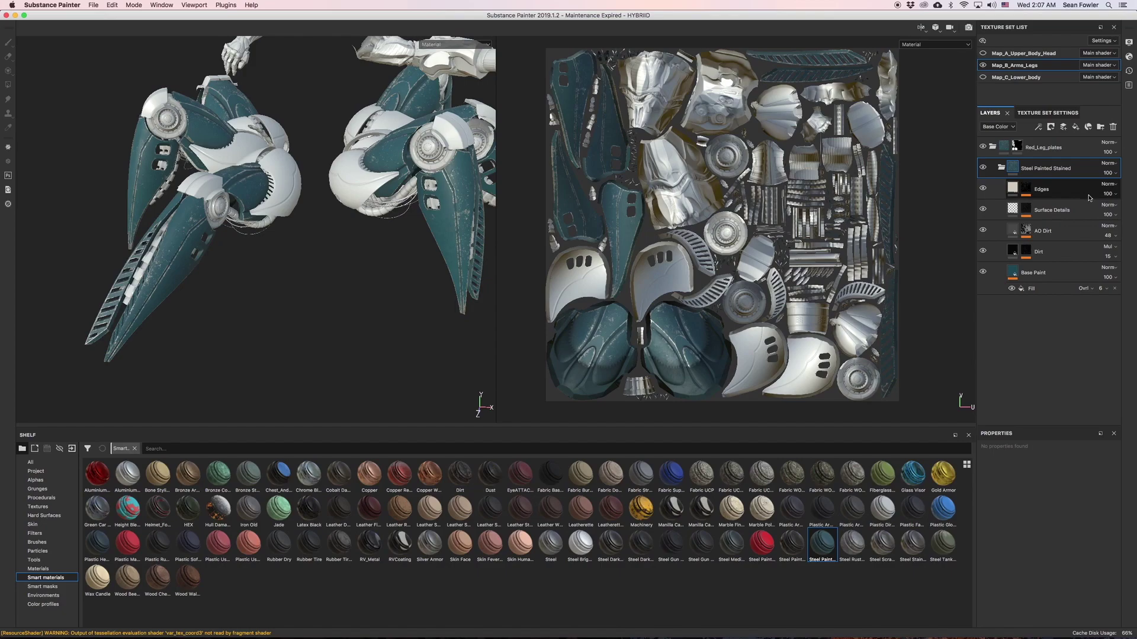
Examine the Edges, Surface Details, AO Dirt and Base Paint layers of the Steel Painted Stained material, including their masks and effects.
click(1027, 189)
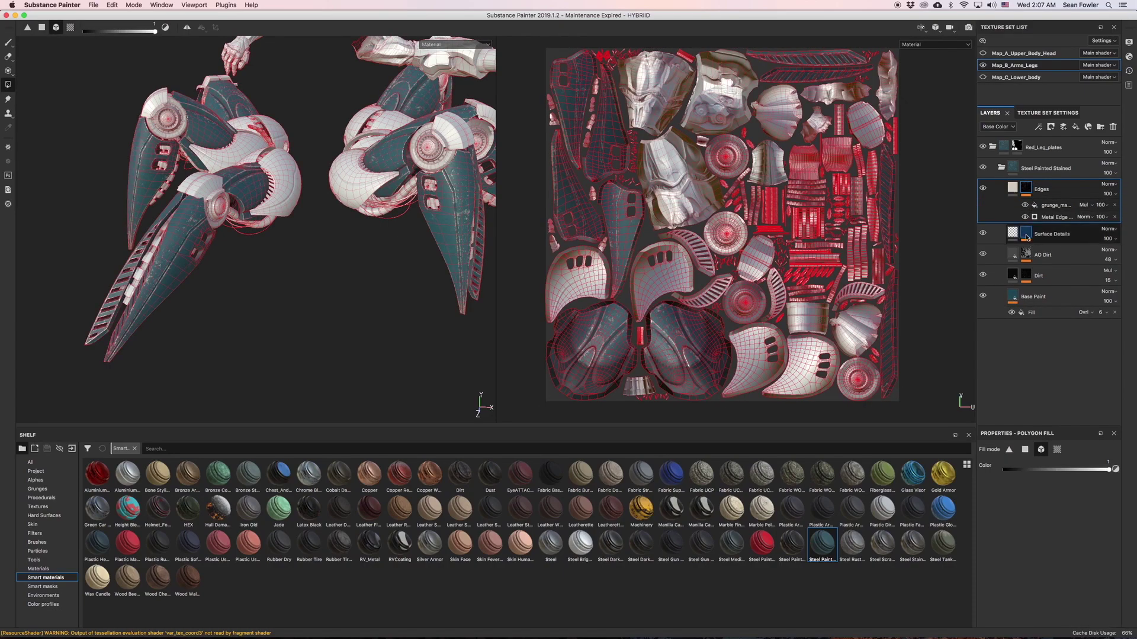
click(1028, 238)
click(1025, 278)
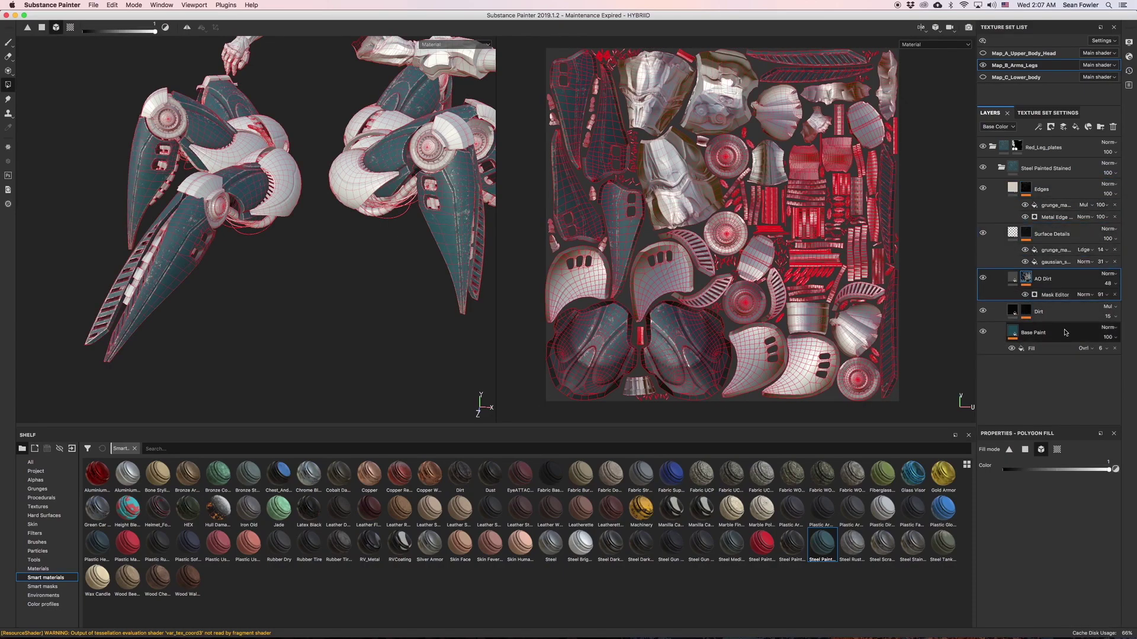
click(1064, 332)
click(1064, 285)
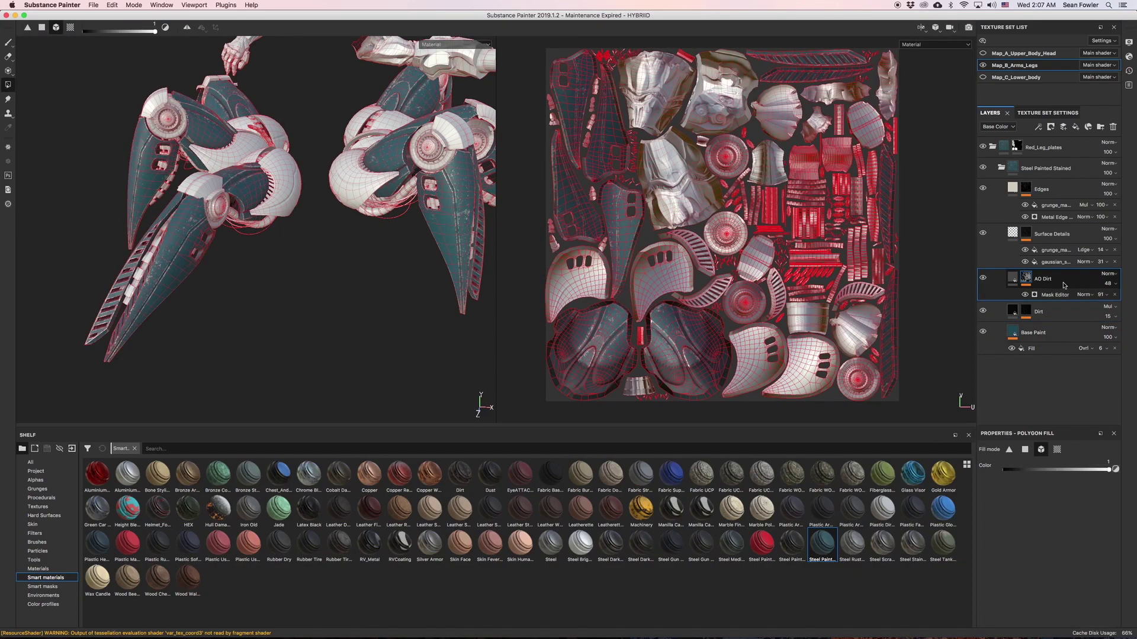
click(1012, 279)
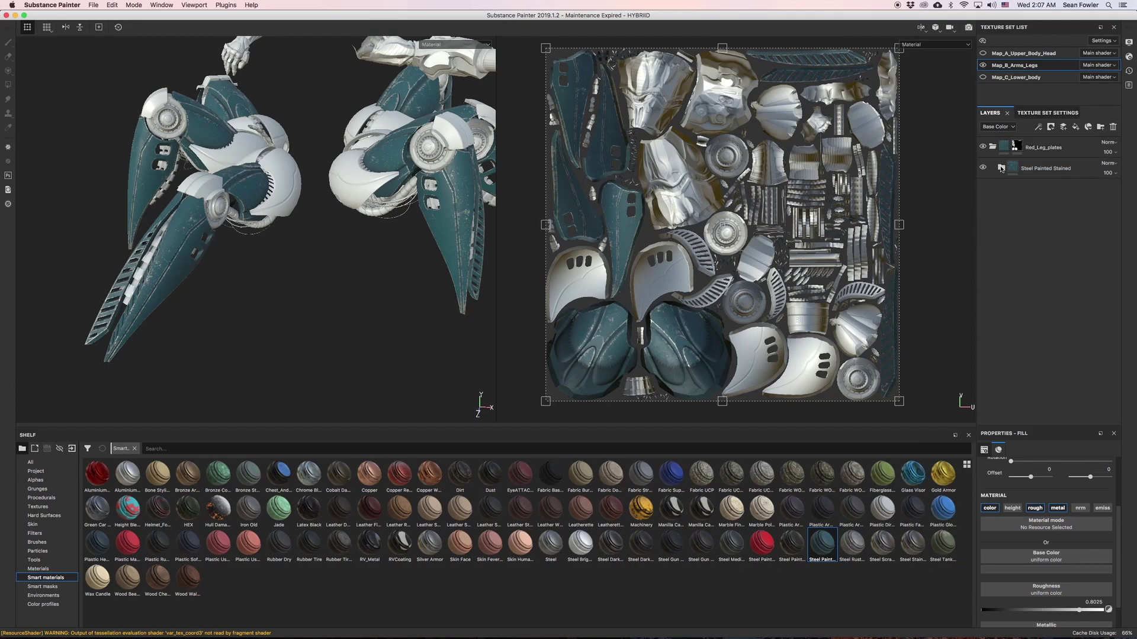
click(1083, 195)
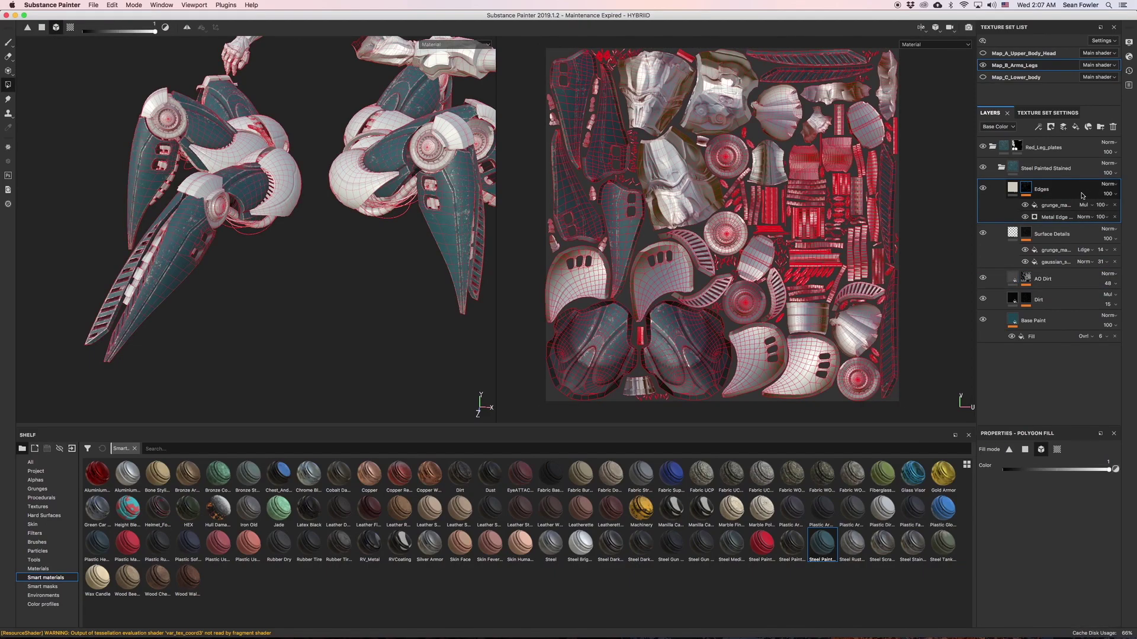
Change the base color of the Base Paint layer in the Steel Painted Stained material to a dark red.
click(1068, 326)
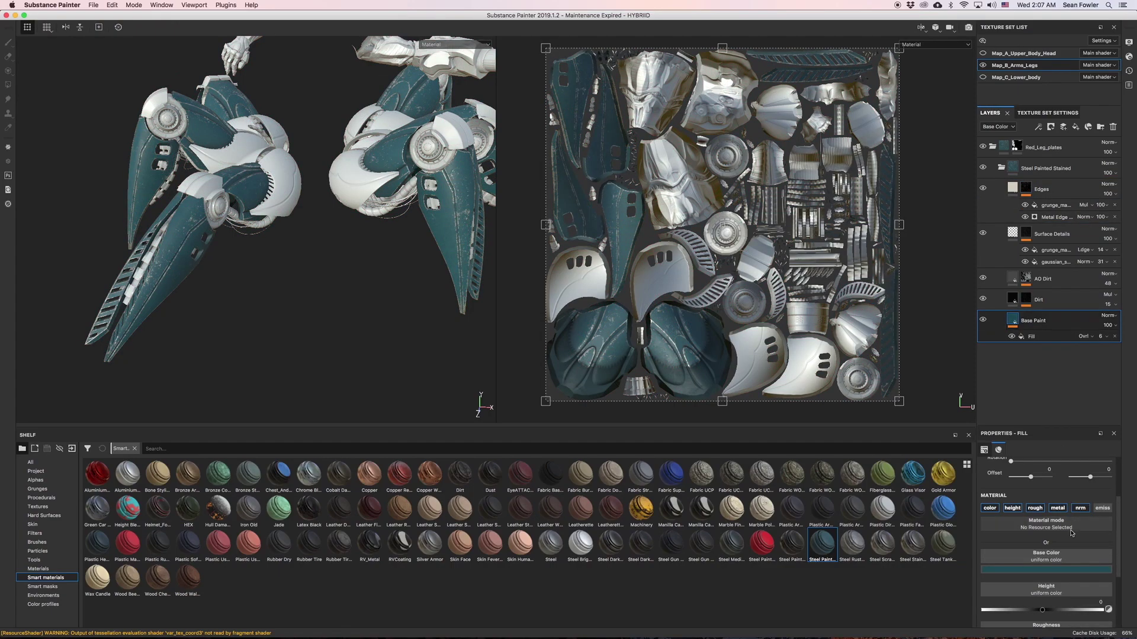
scroll(1012, 515, up, 3)
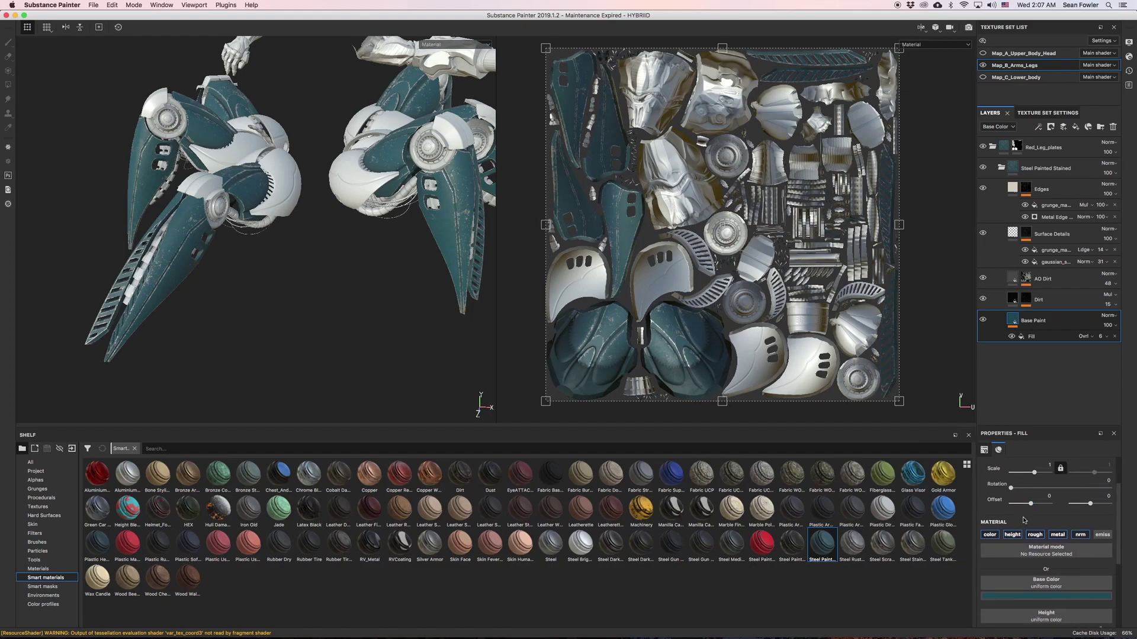
scroll(1020, 530, down, 5)
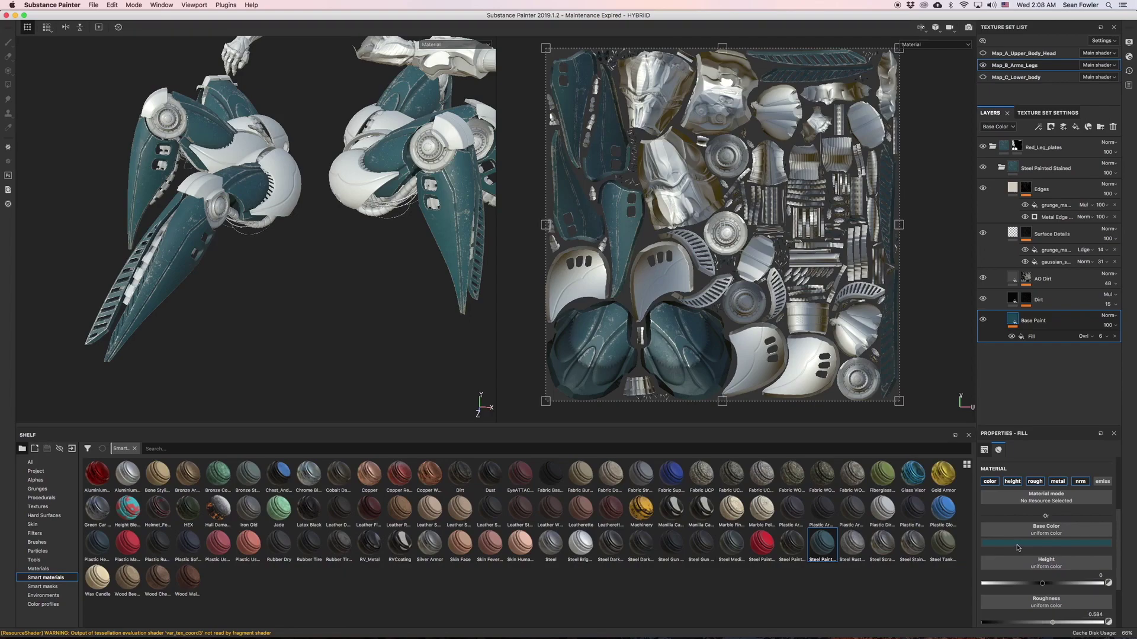
click(1019, 546)
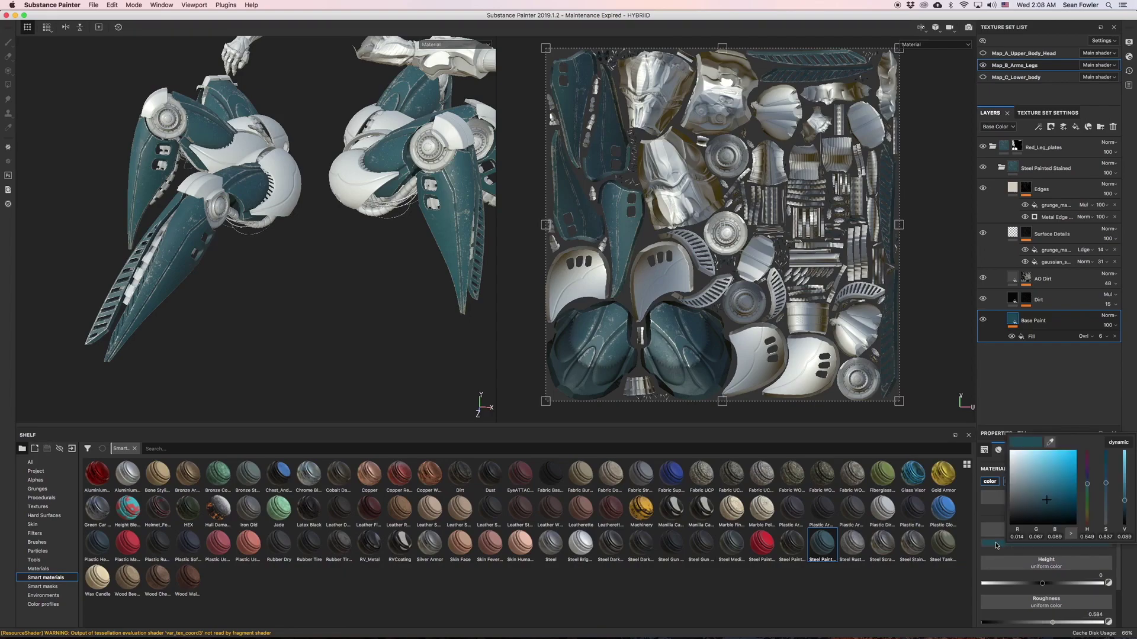
click(1068, 500)
drag(1087, 485, 1080, 447)
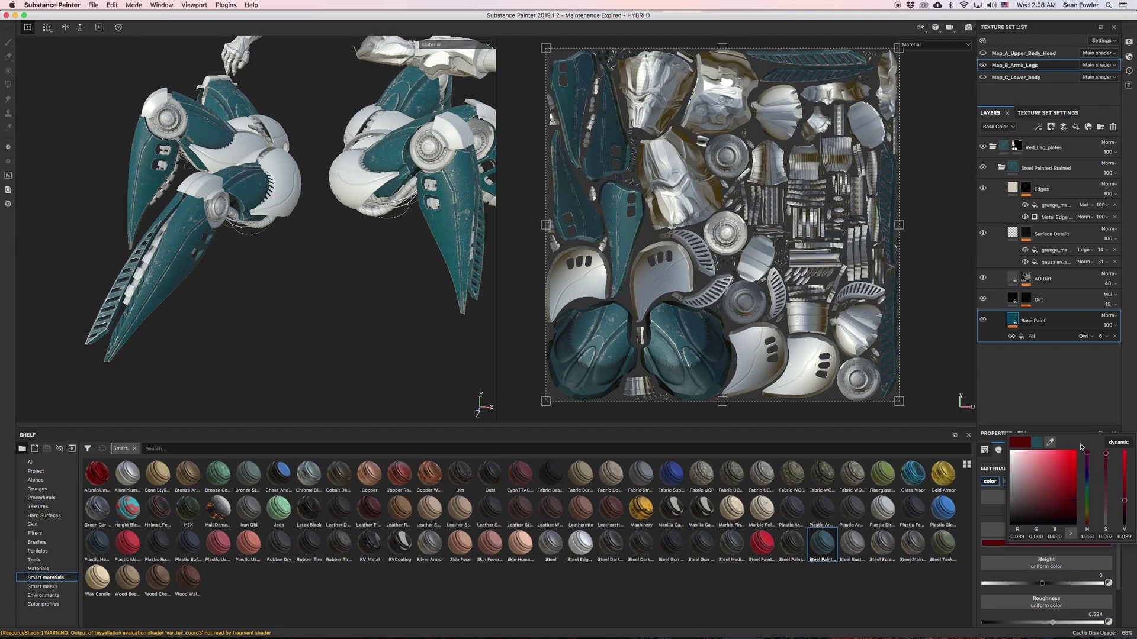
click(1126, 499)
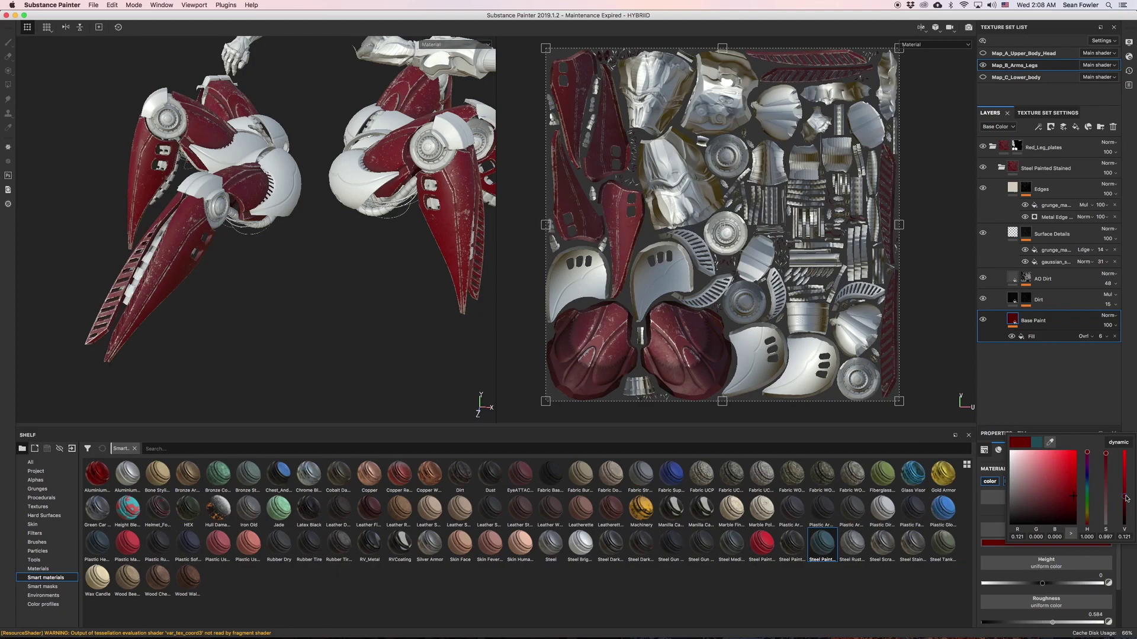
drag(1125, 497, 1125, 495)
click(1125, 498)
click(1088, 392)
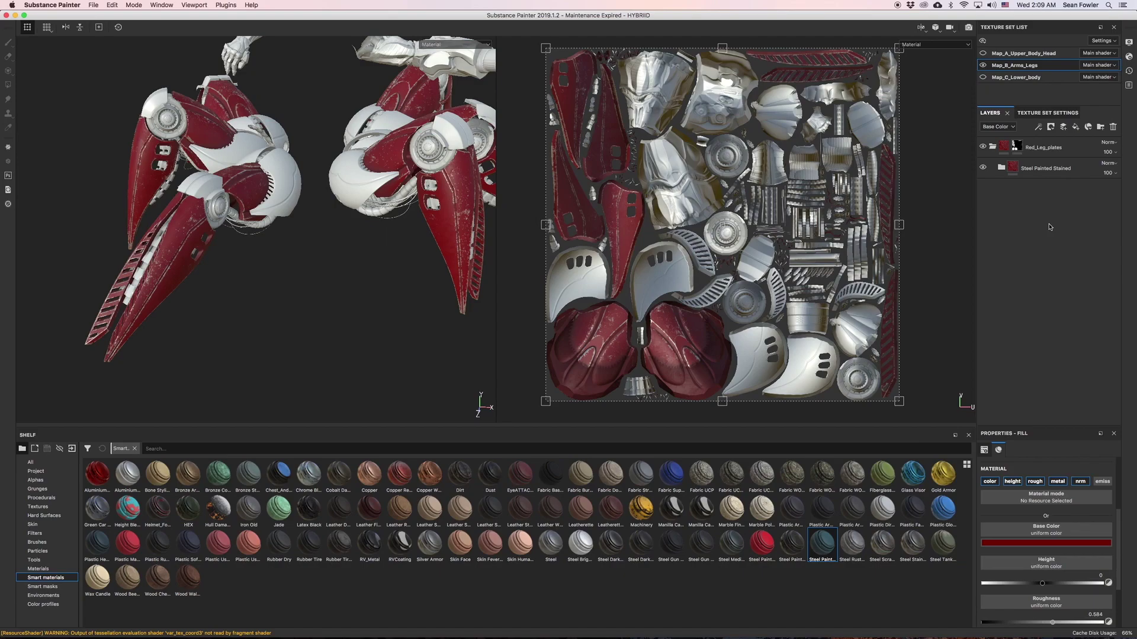
Add a fill layer named Hex_pattern beneath the Steel Painted Stained group inside the Red_Leg_plates folder.
click(1071, 171)
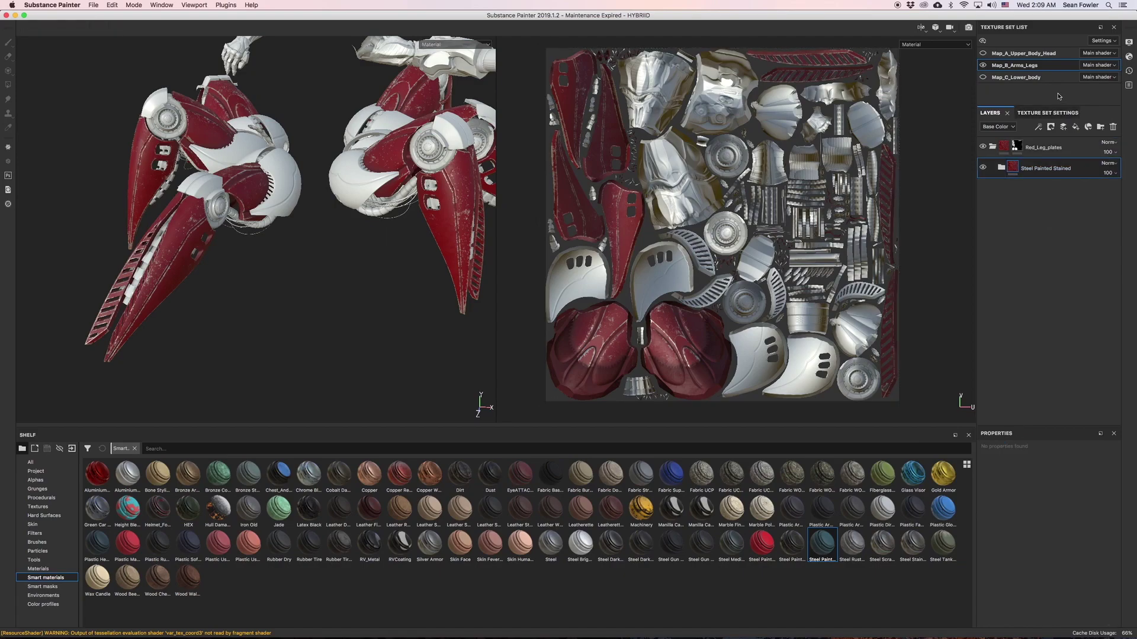
click(1075, 127)
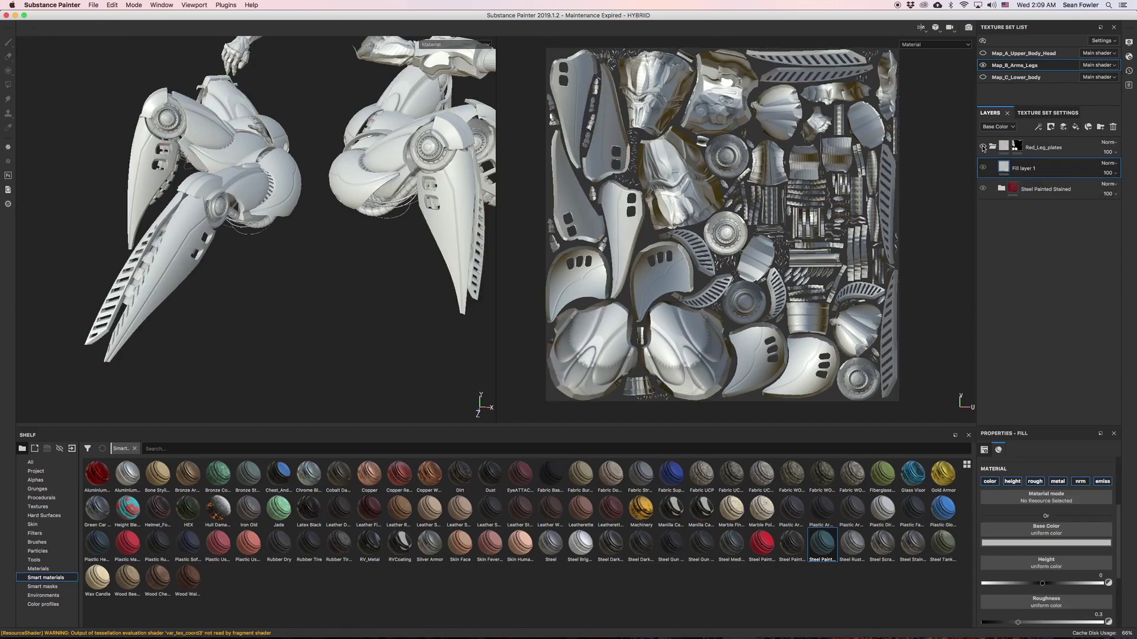
drag(1067, 172, 1024, 192)
double_click(1025, 191)
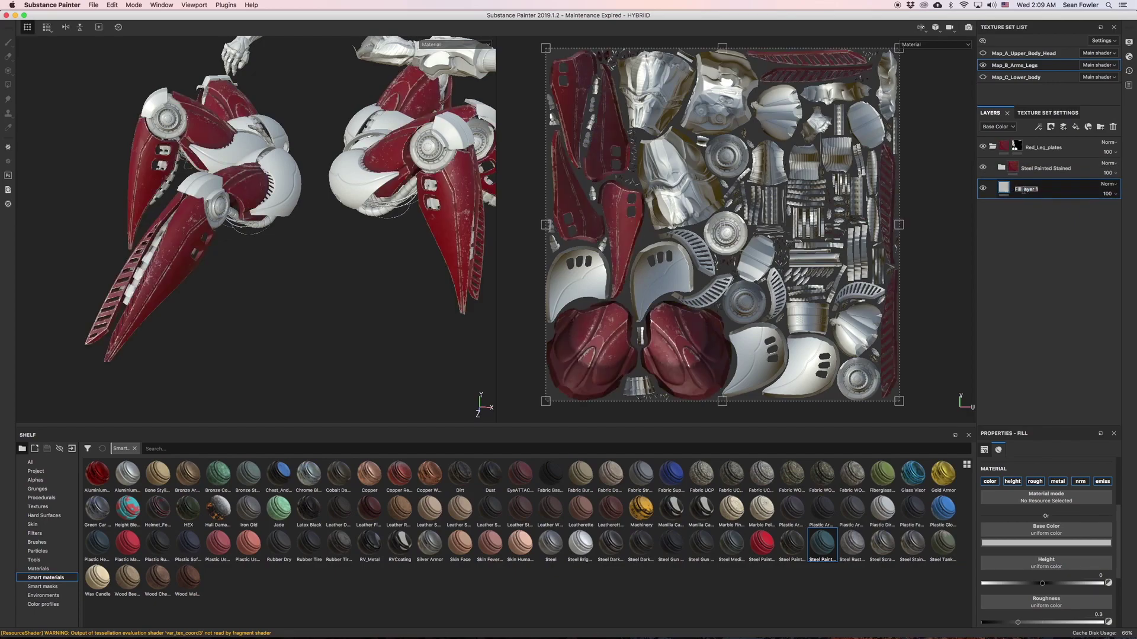
text(Hex_pattern)
key(Return)
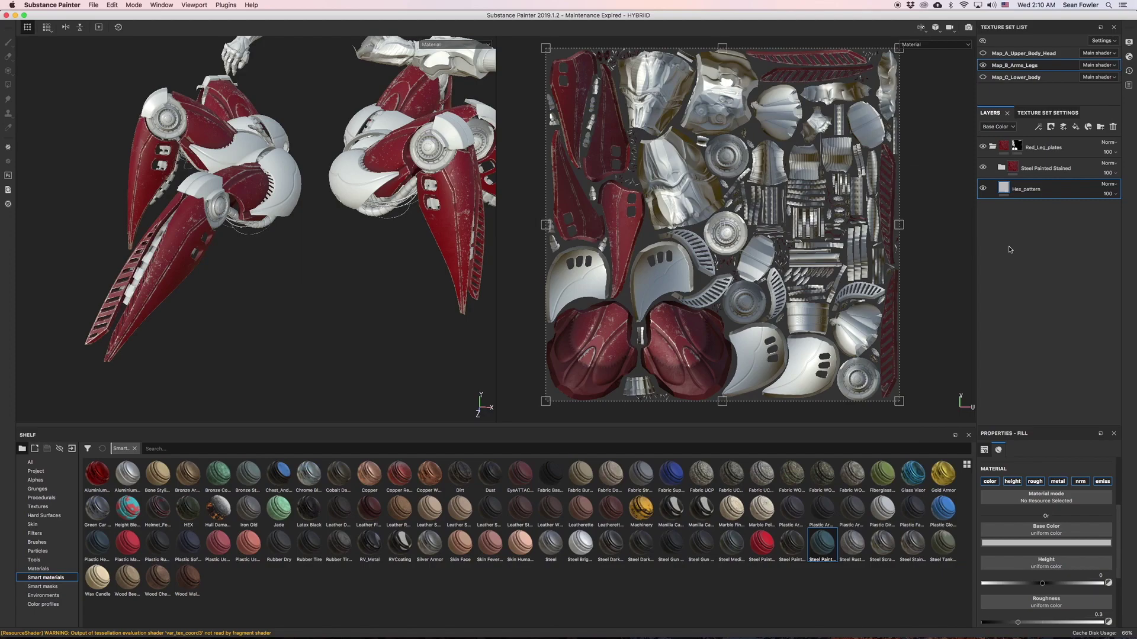
Disable the height, roughness, metallic and normal channels of the Hex_pattern fill layer, leaving color and emissive active.
click(1016, 481)
click(1027, 482)
click(1059, 482)
click(1079, 481)
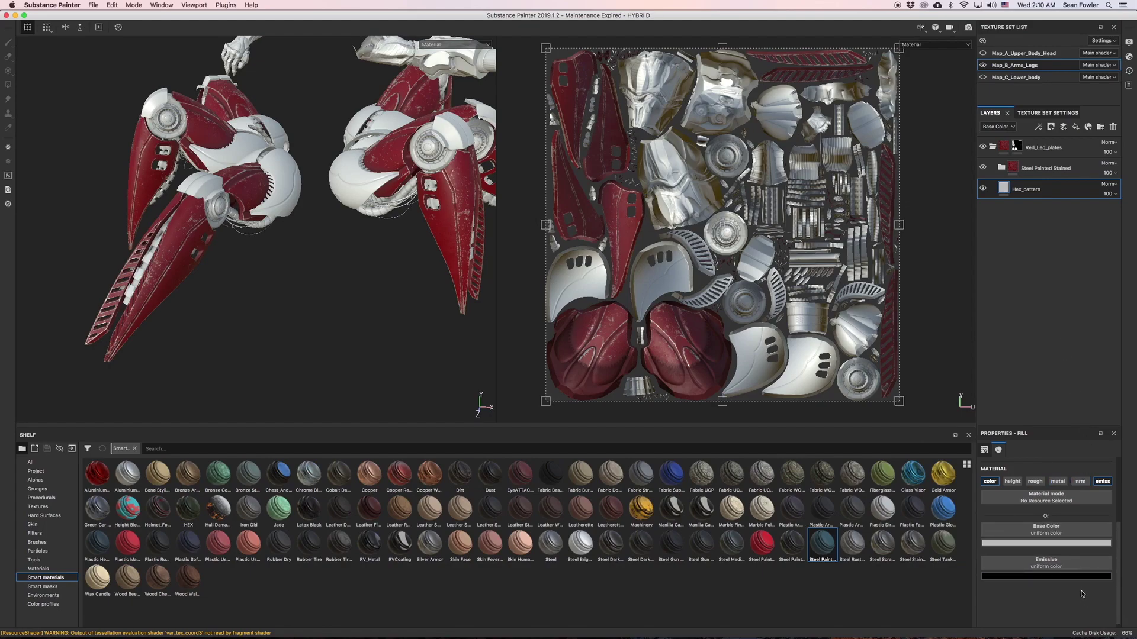
Assign the Hexagon Border texture to the Hex_pattern layer's emissive channel and set the layer's UV scale to 13.4.
click(1082, 566)
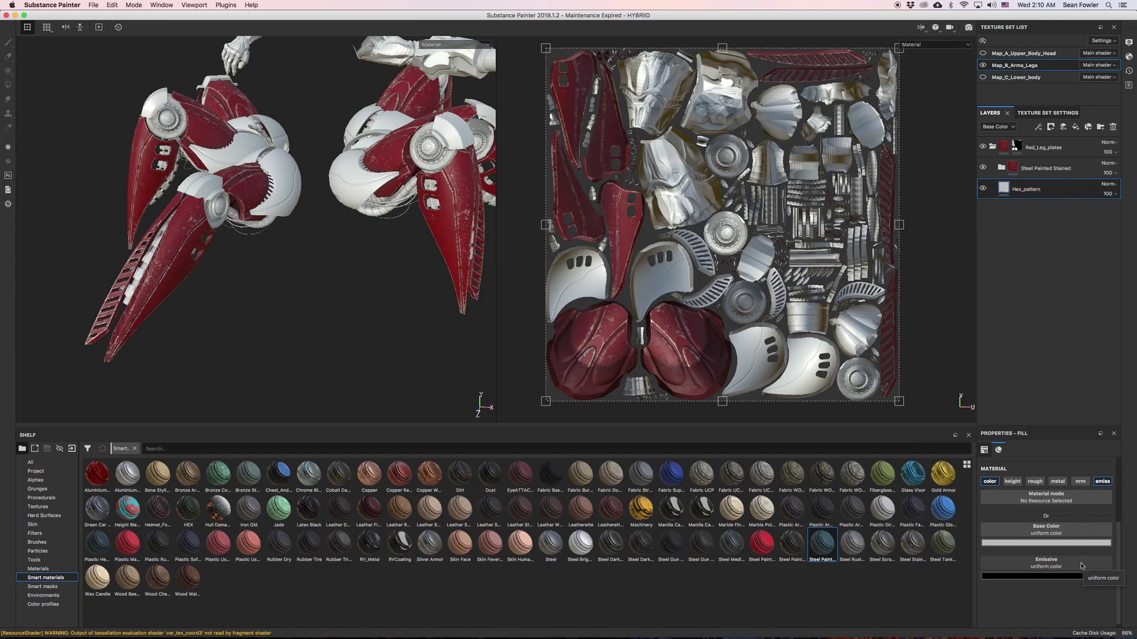
click(1066, 588)
click(1077, 566)
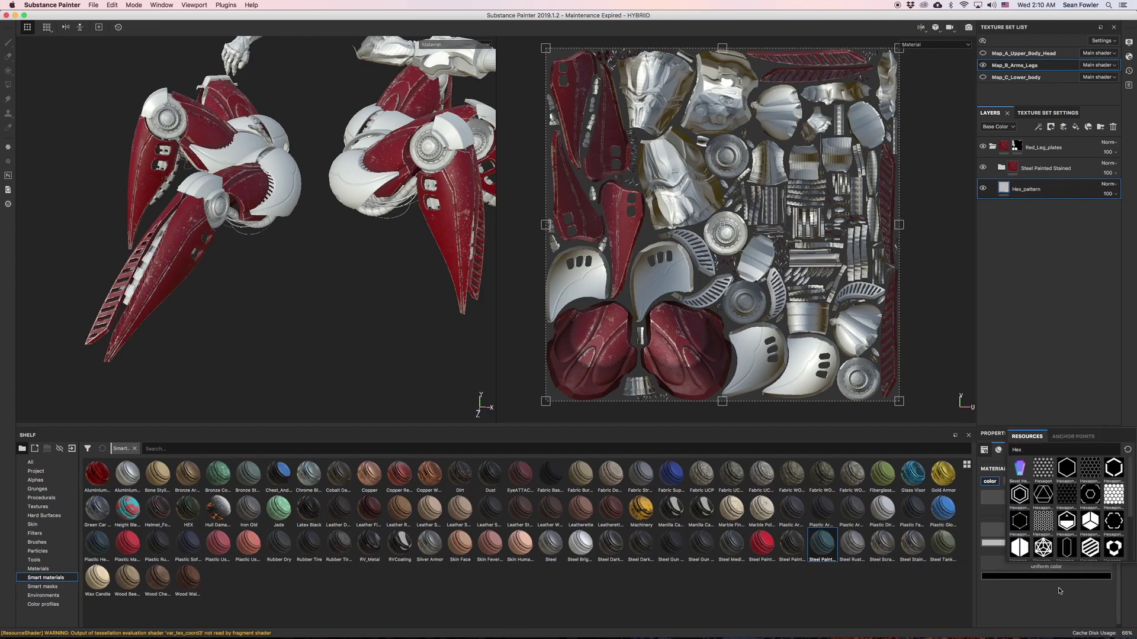
click(1042, 597)
click(1045, 564)
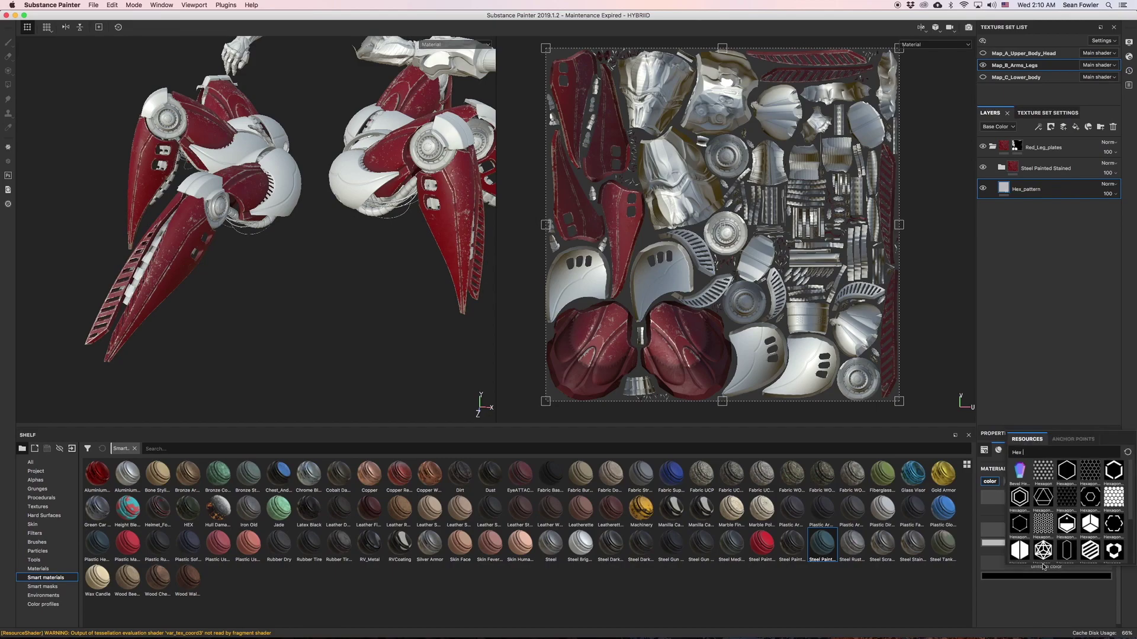
click(1089, 470)
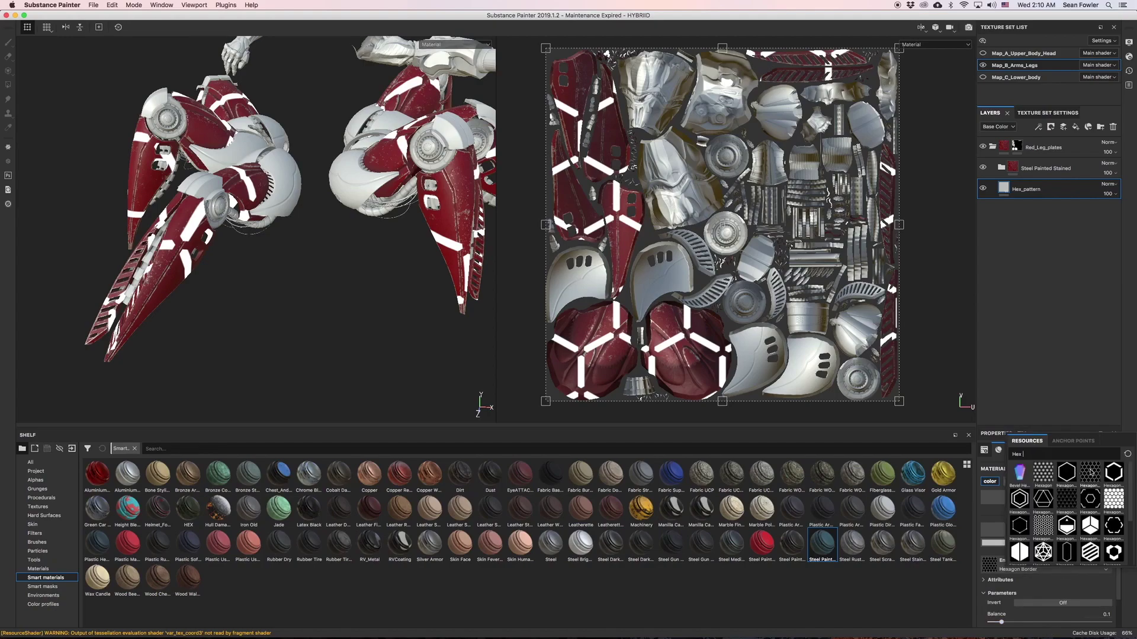
mouse_move(1091, 471)
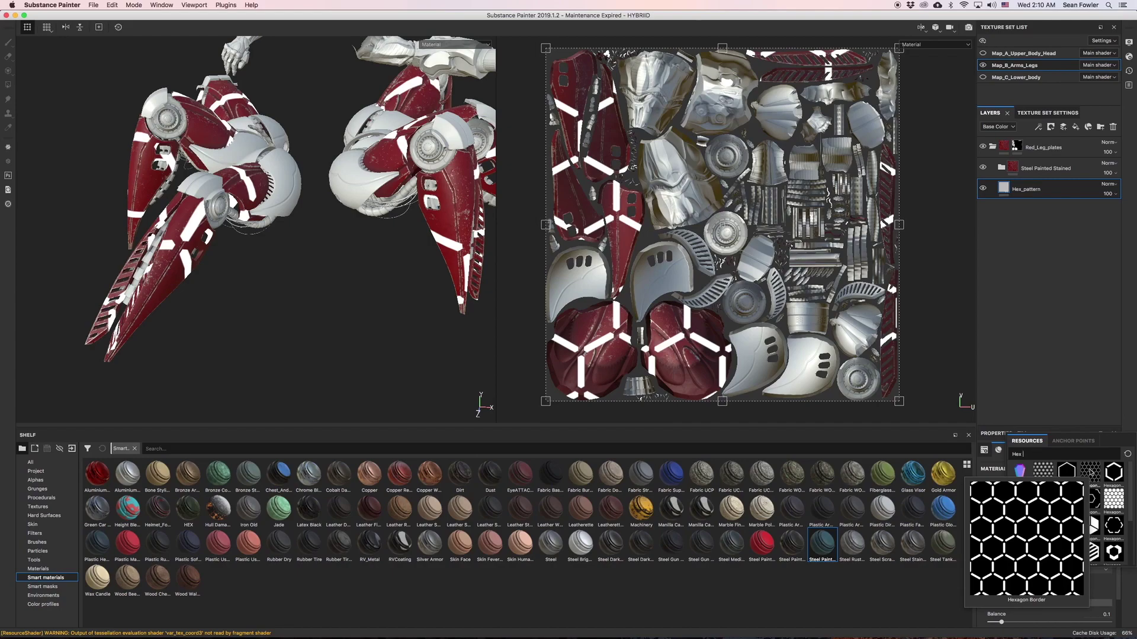
click(1047, 338)
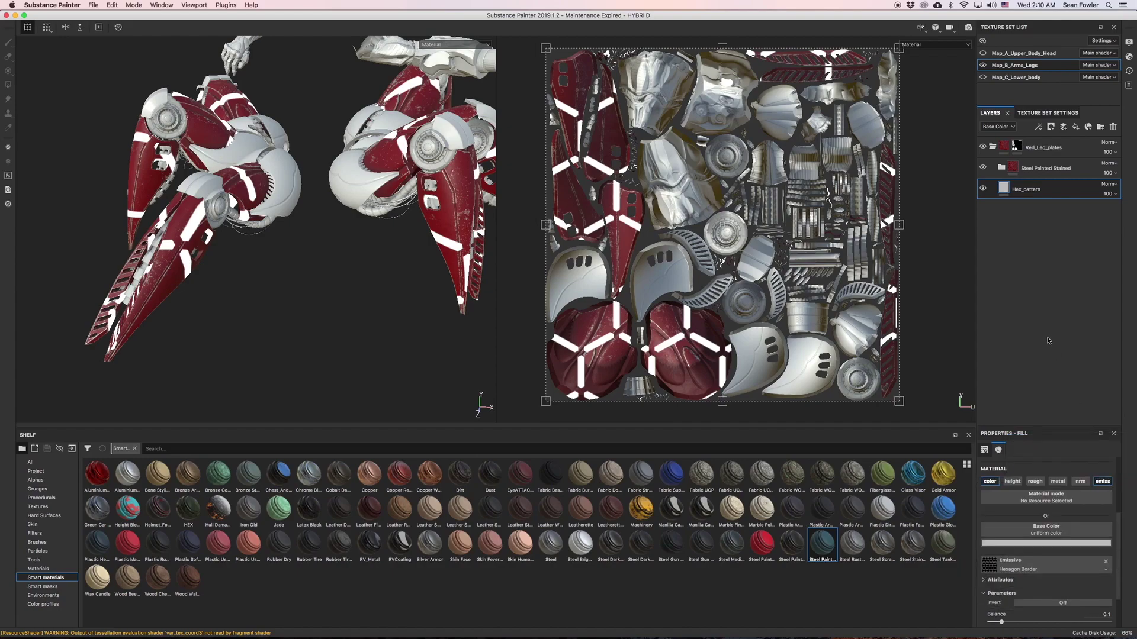
scroll(1023, 481, up, 3)
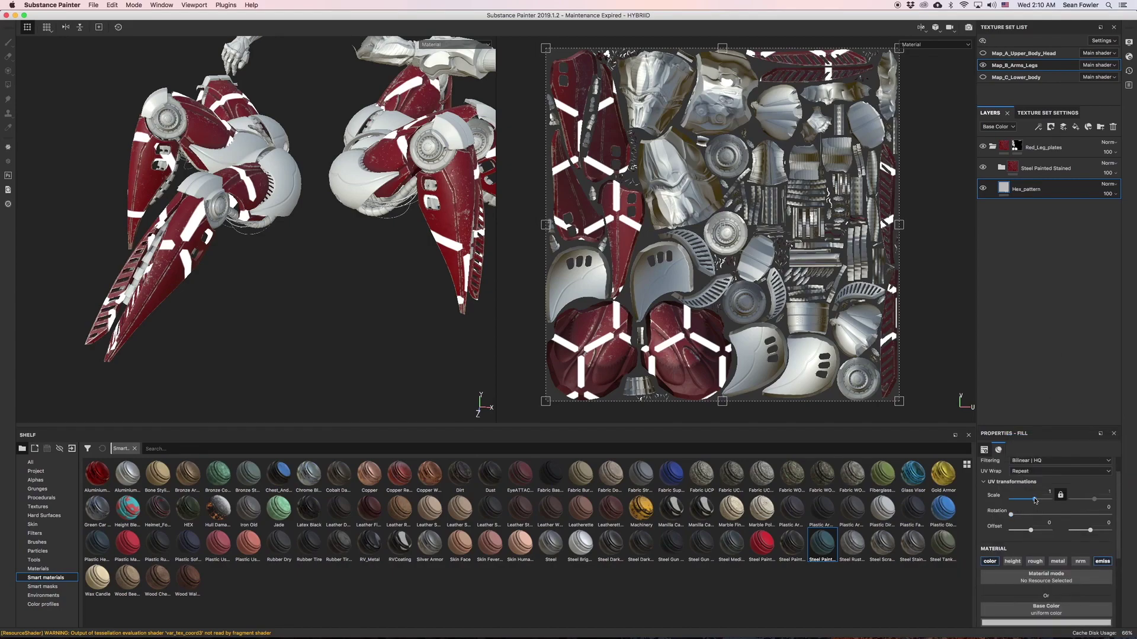
drag(1035, 501, 1040, 500)
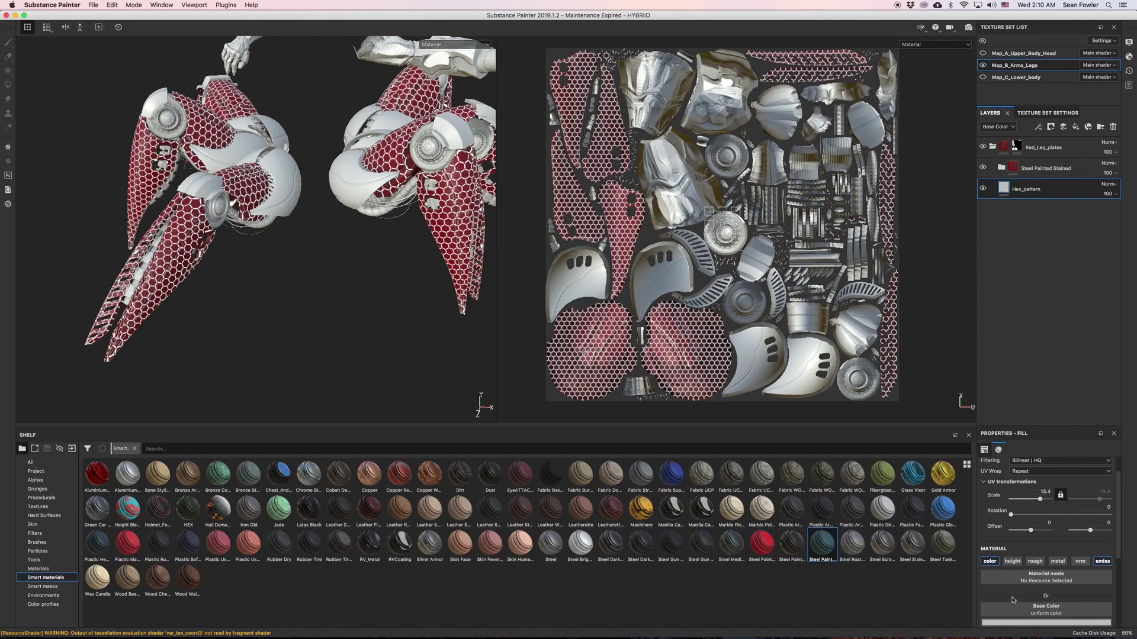
Set the base color of the Hex_pattern layer to a dark red.
scroll(1014, 601, down, 2)
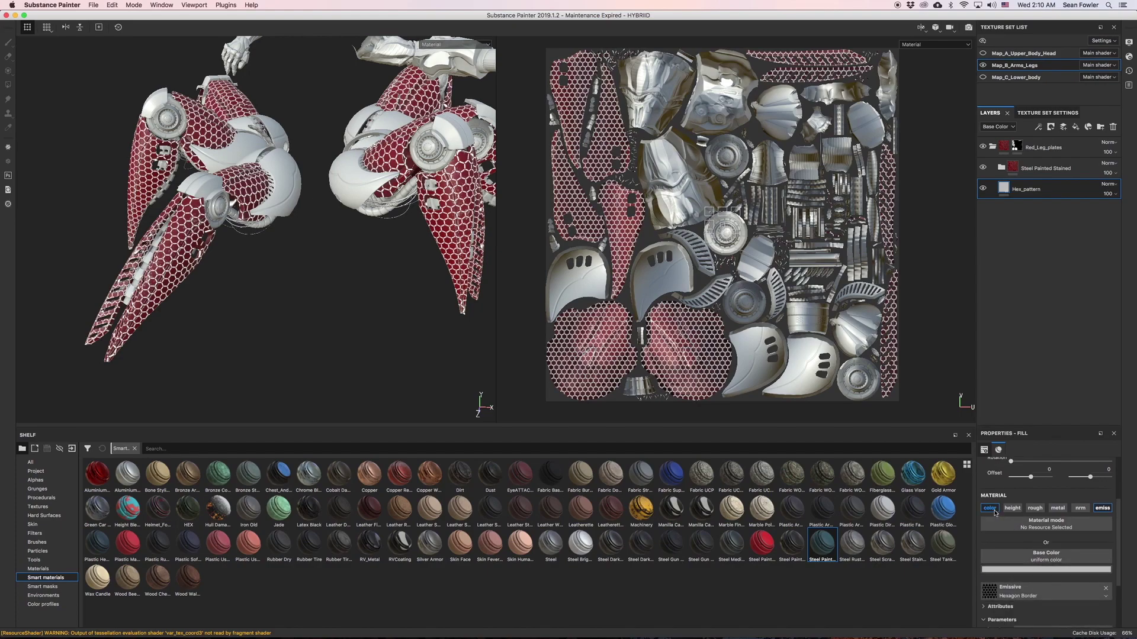
click(1011, 570)
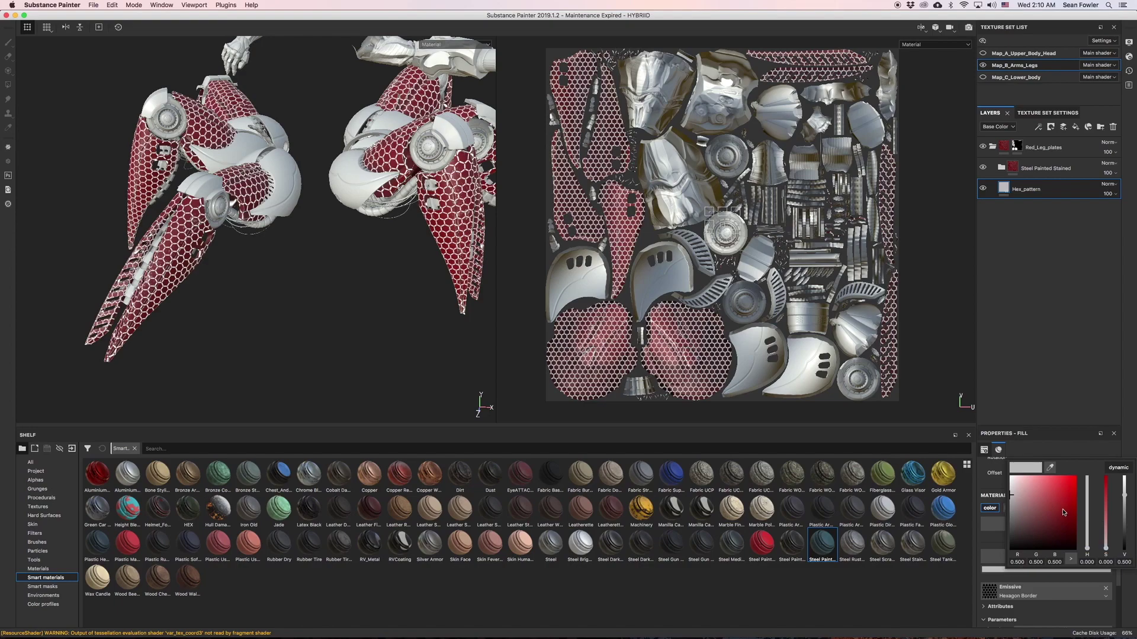
mouse_move(1063, 515)
mouse_down()
mouse_move(1065, 525)
mouse_move(1065, 495)
mouse_move(1063, 529)
mouse_up()
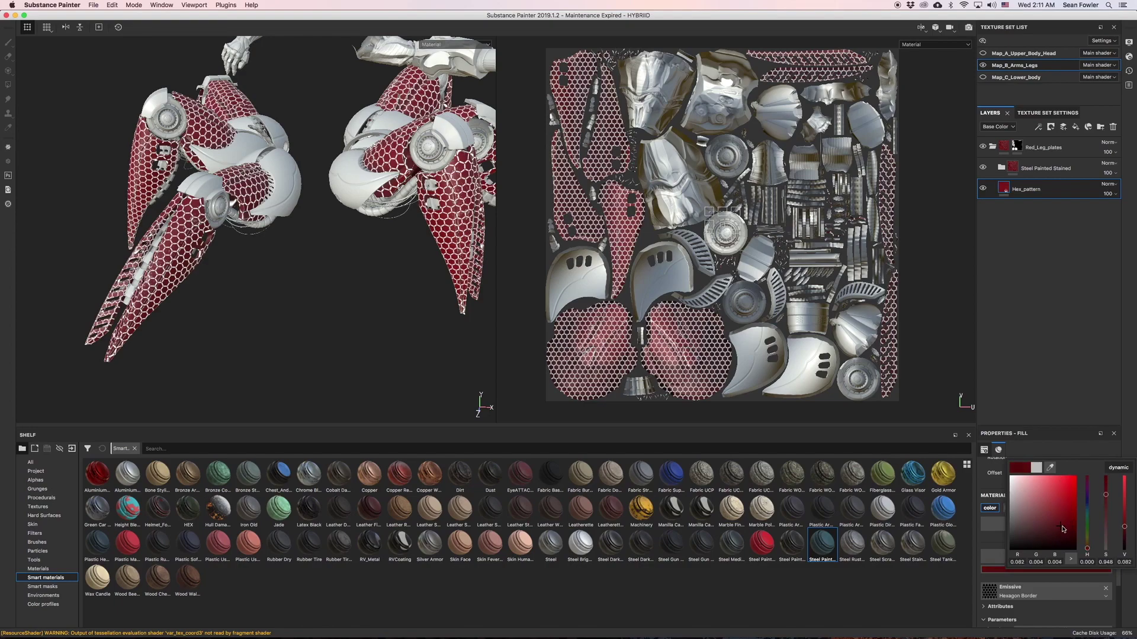
click(1051, 583)
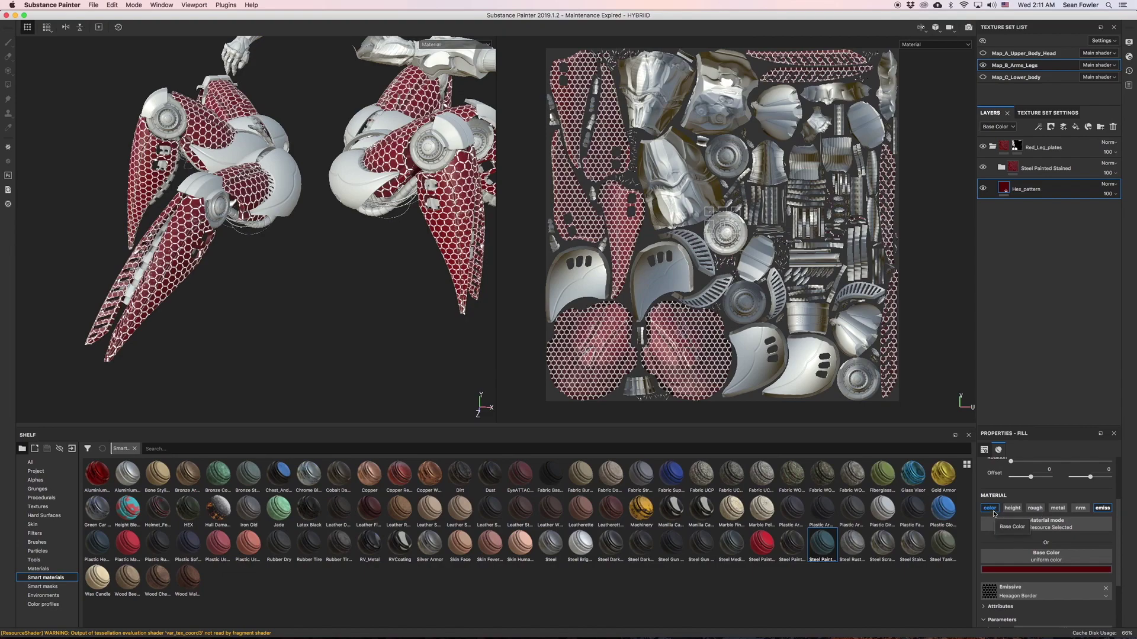
Disable the color channel of the Hex_pattern layer so that only emissive stays active.
click(988, 592)
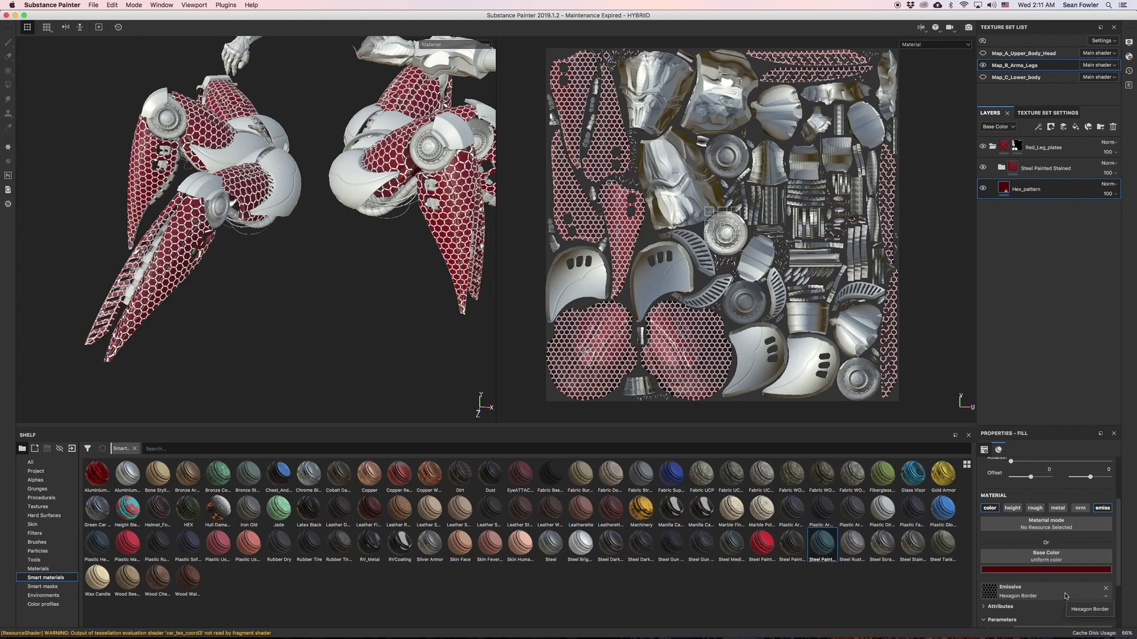
scroll(1065, 596, down, 2)
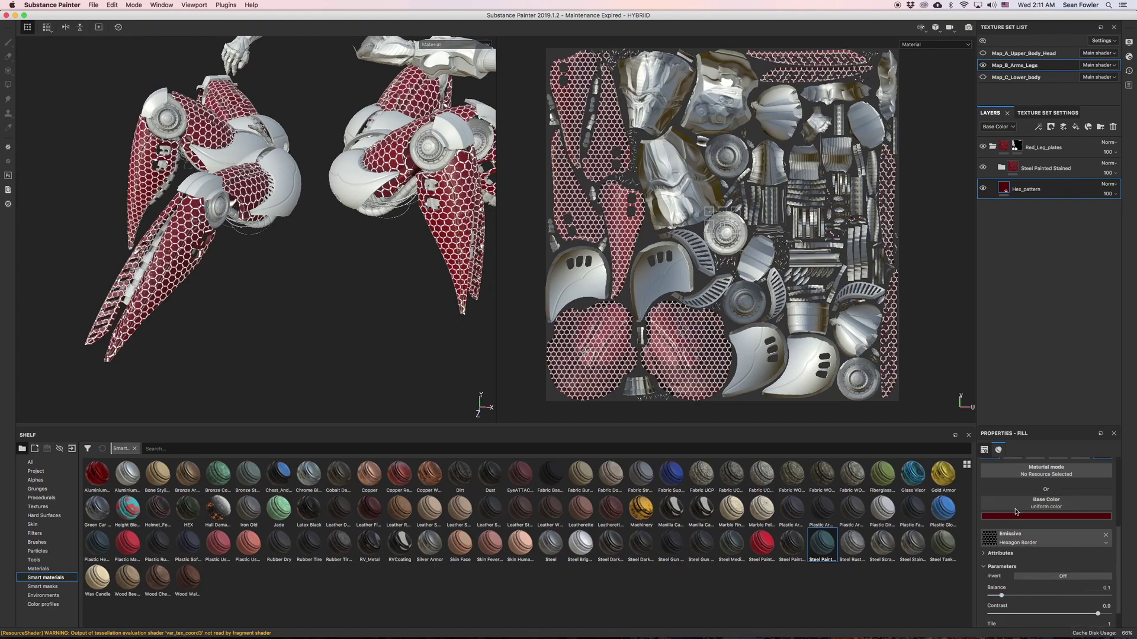
scroll(1016, 512, up, 2)
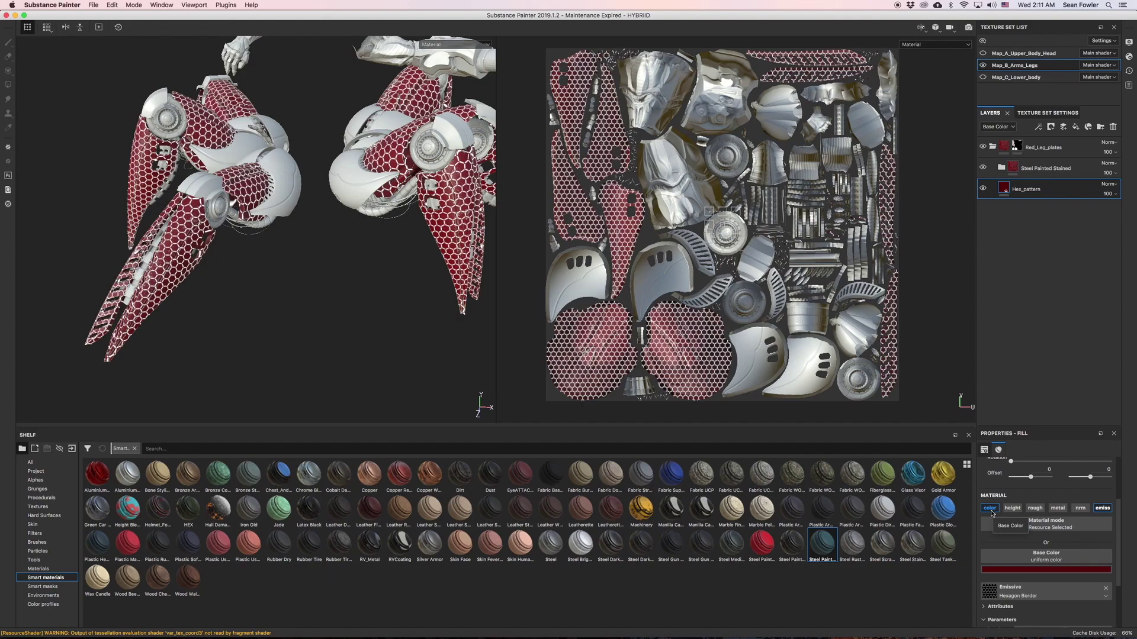
click(992, 510)
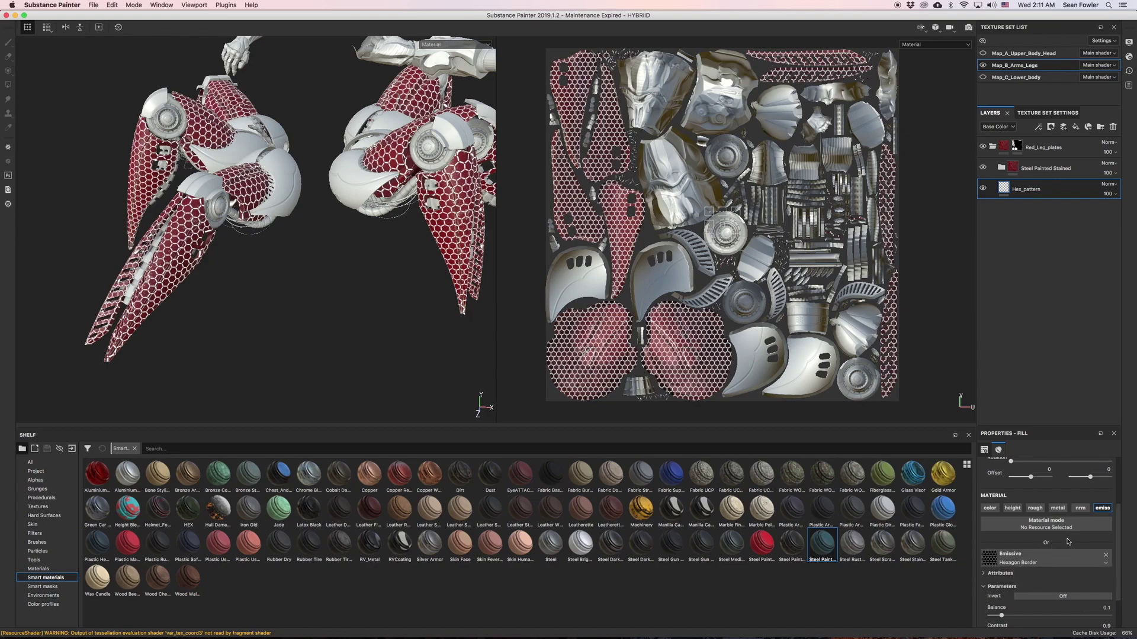
Remove the Hexagon Border texture from the emissive channel and set the Hex_pattern layer's emissive color to pure red.
click(1105, 557)
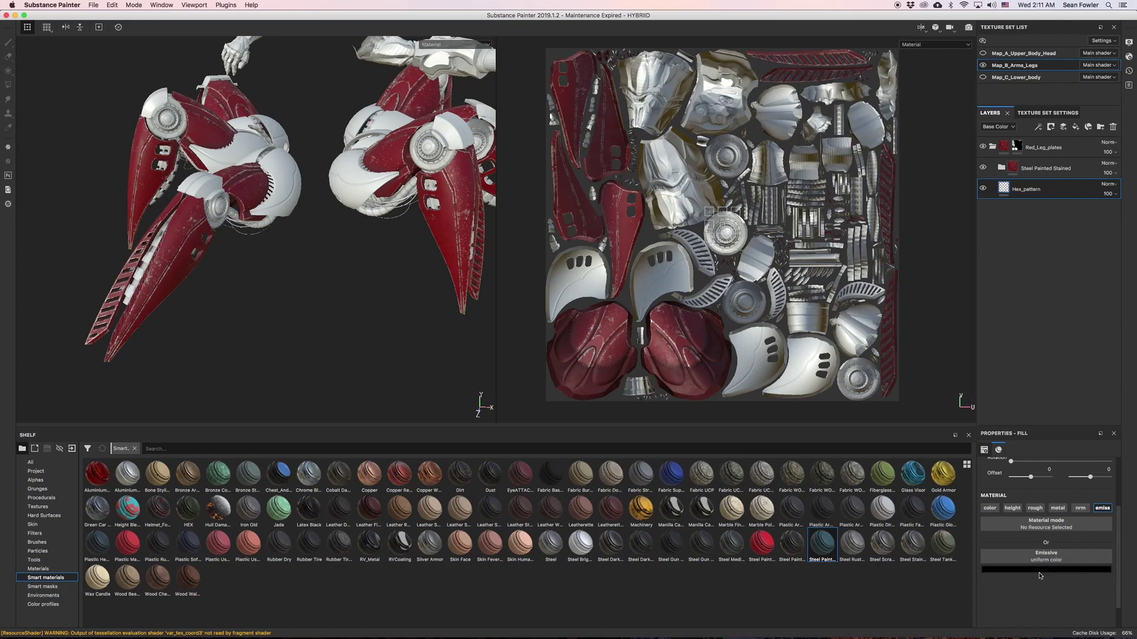
click(1039, 575)
click(1062, 507)
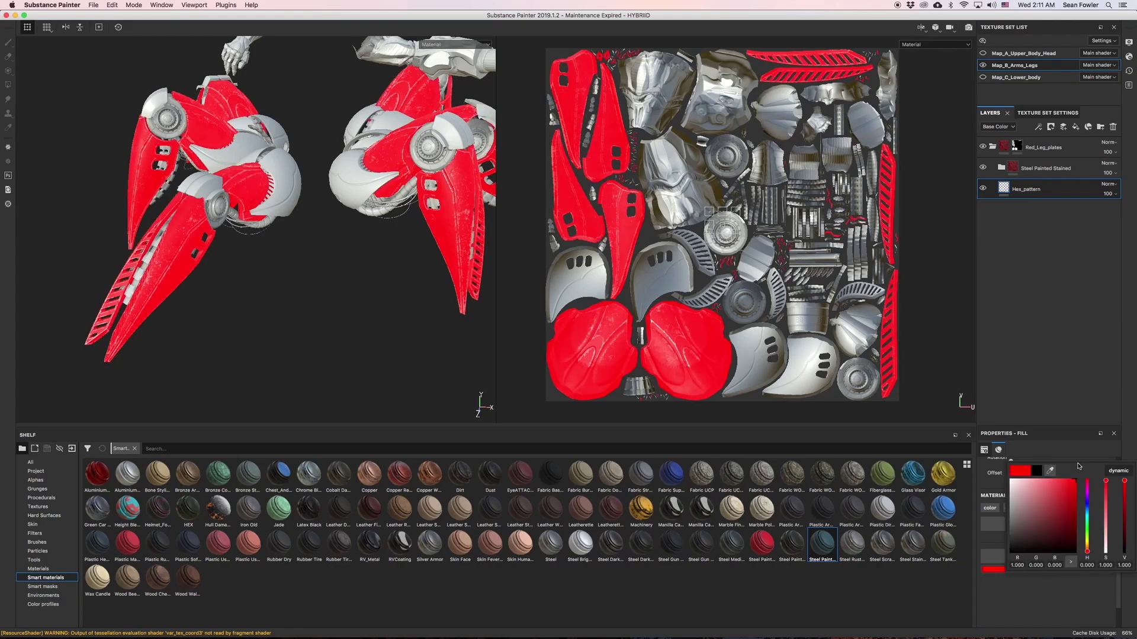
click(1045, 612)
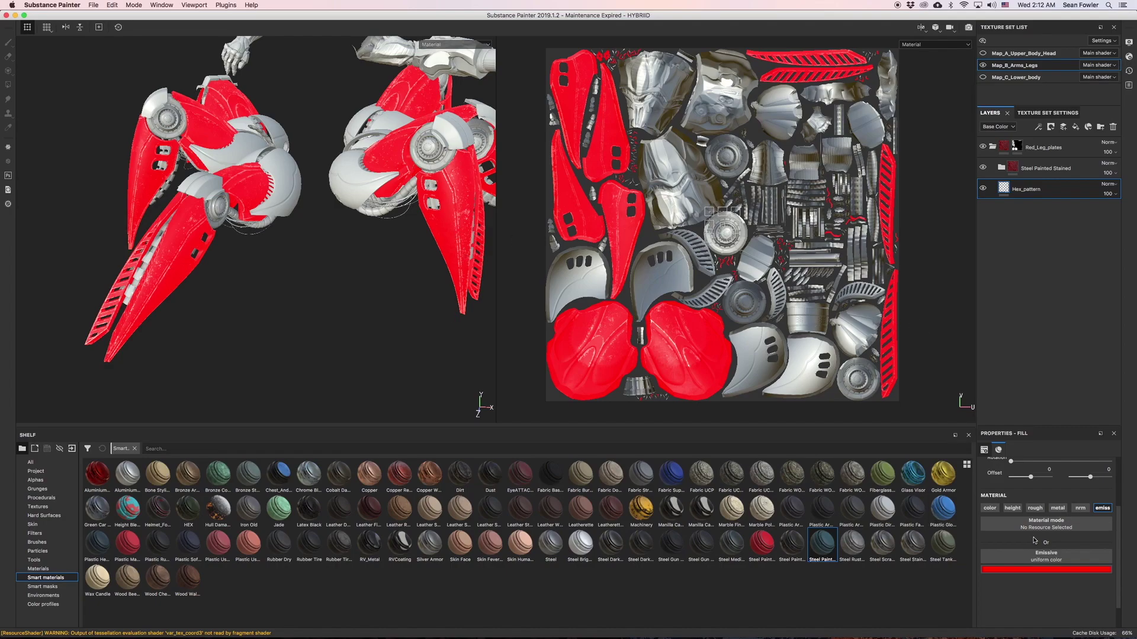
click(1031, 578)
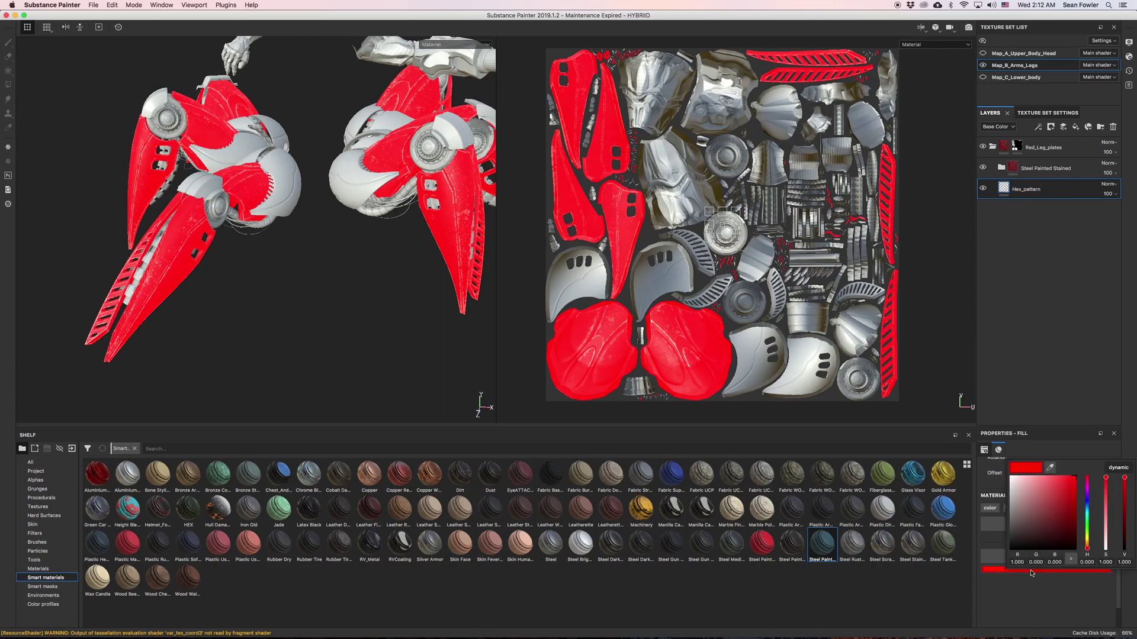
click(1020, 605)
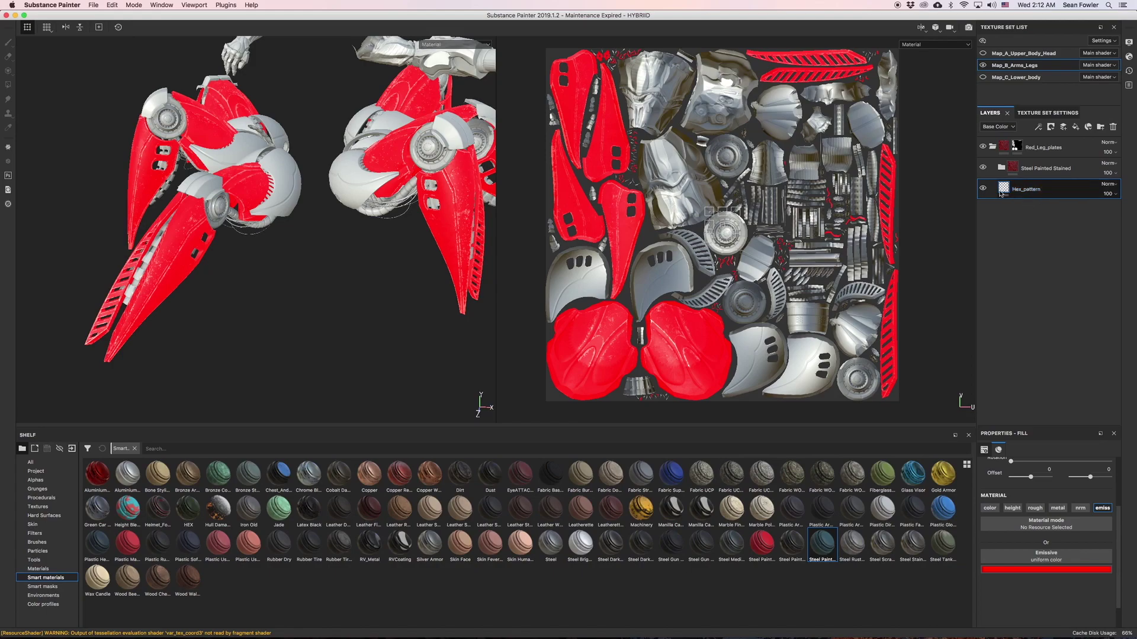
Add a black mask to the Hex_pattern layer and add a fill effect to that mask.
right_click(1005, 190)
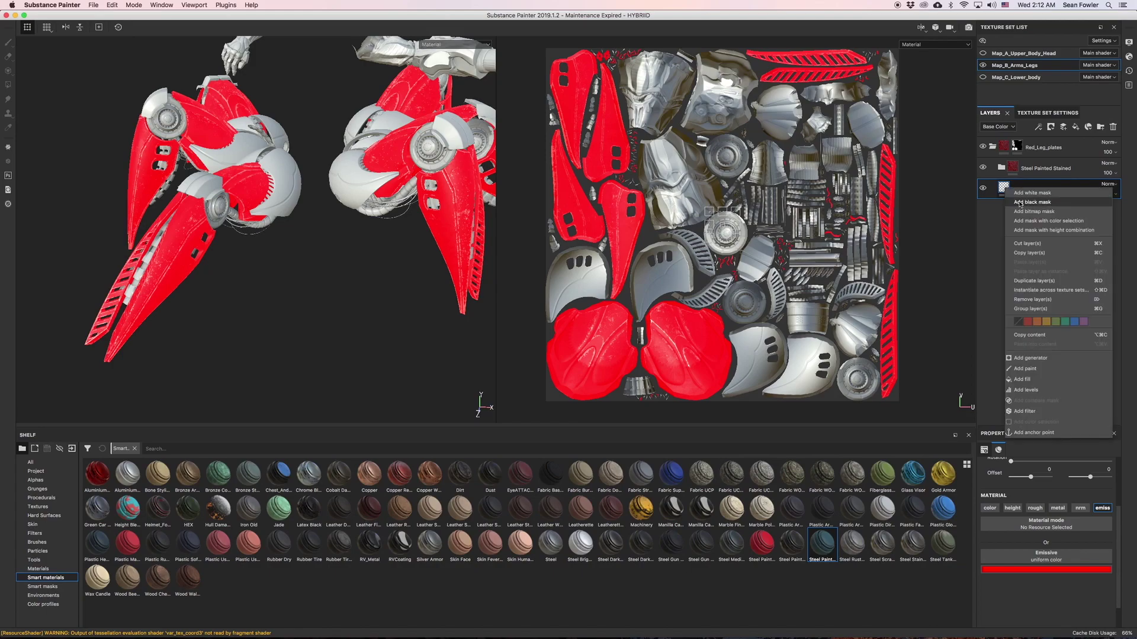
click(1019, 202)
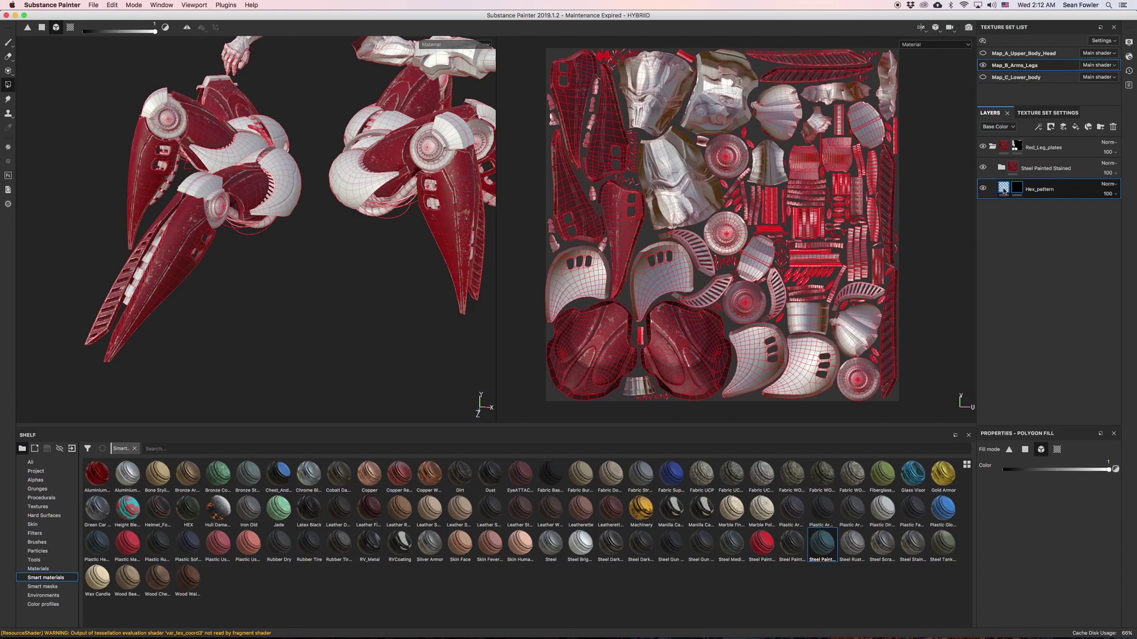
right_click(1018, 188)
click(1016, 187)
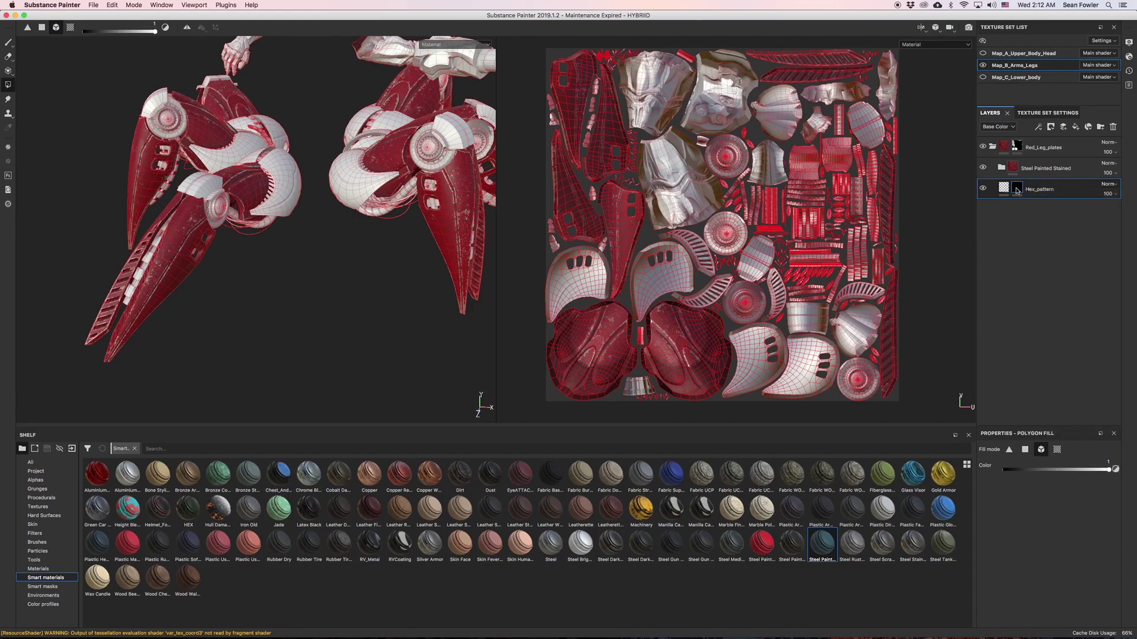
right_click(1016, 190)
click(1017, 189)
right_click(1019, 189)
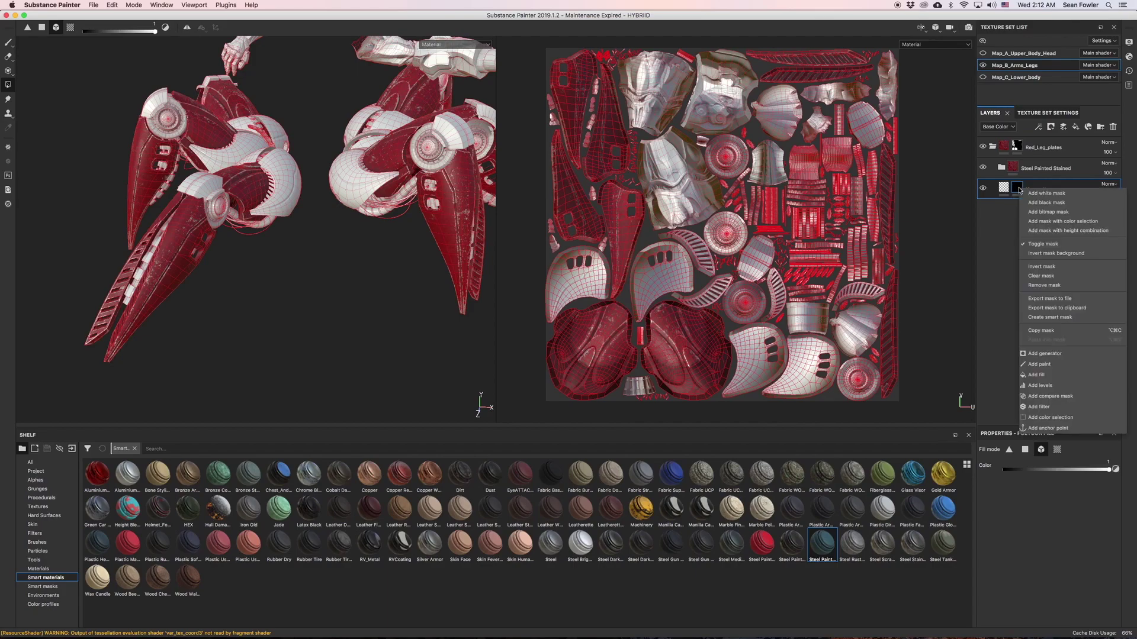
click(1055, 375)
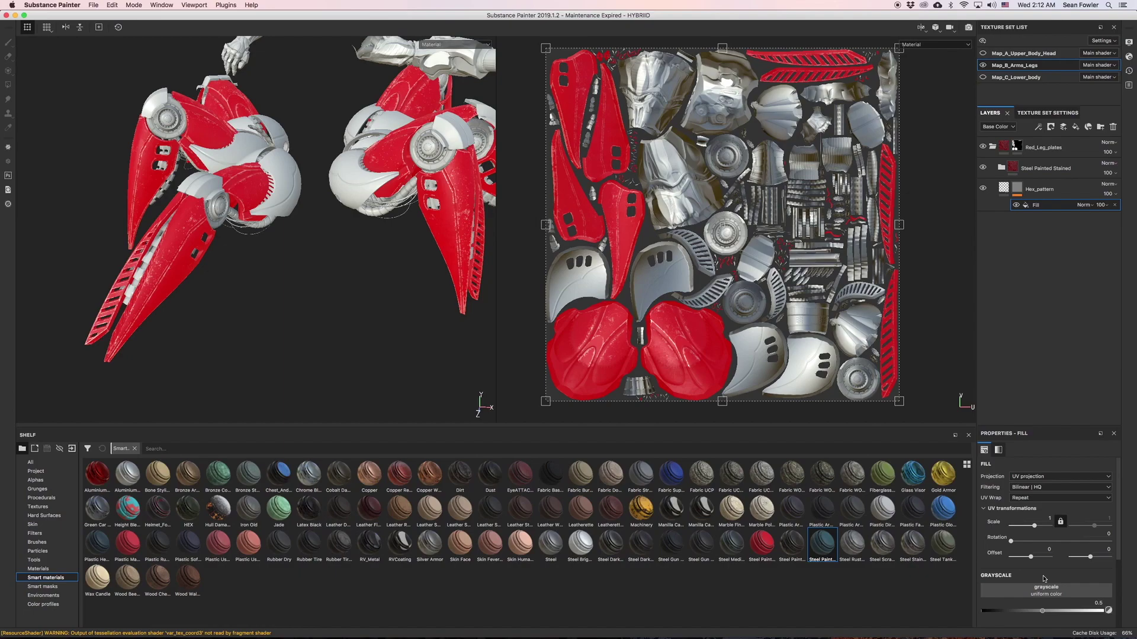
Try the Hex_pattern mask fill's grayscale value at 0, then raise it to about 0.5.
click(1017, 189)
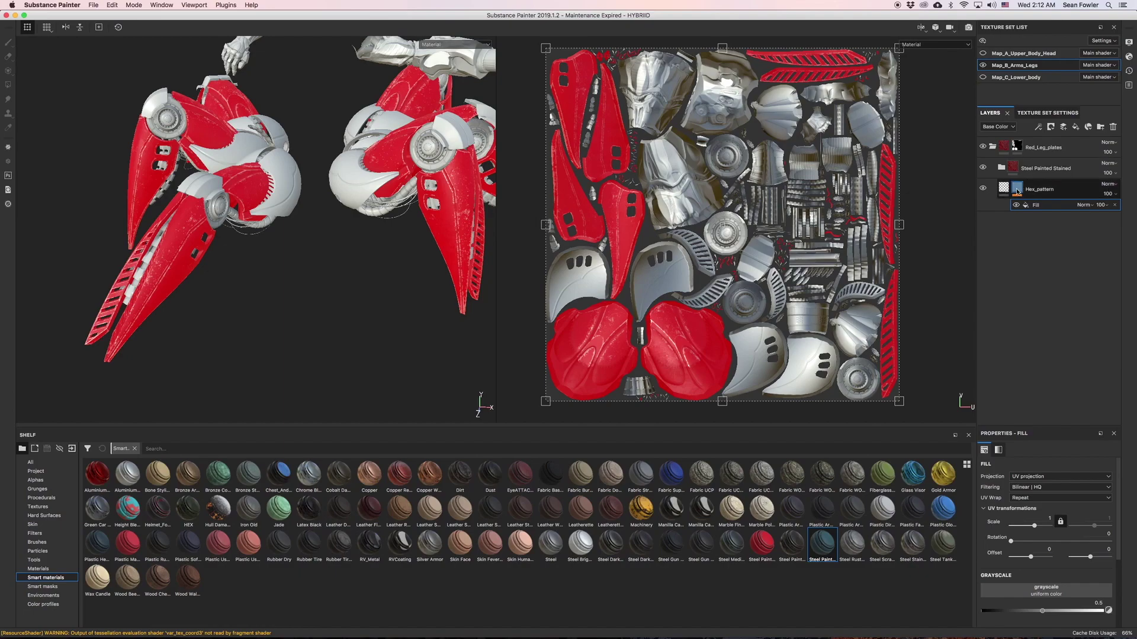
click(1034, 206)
click(1019, 190)
click(1036, 205)
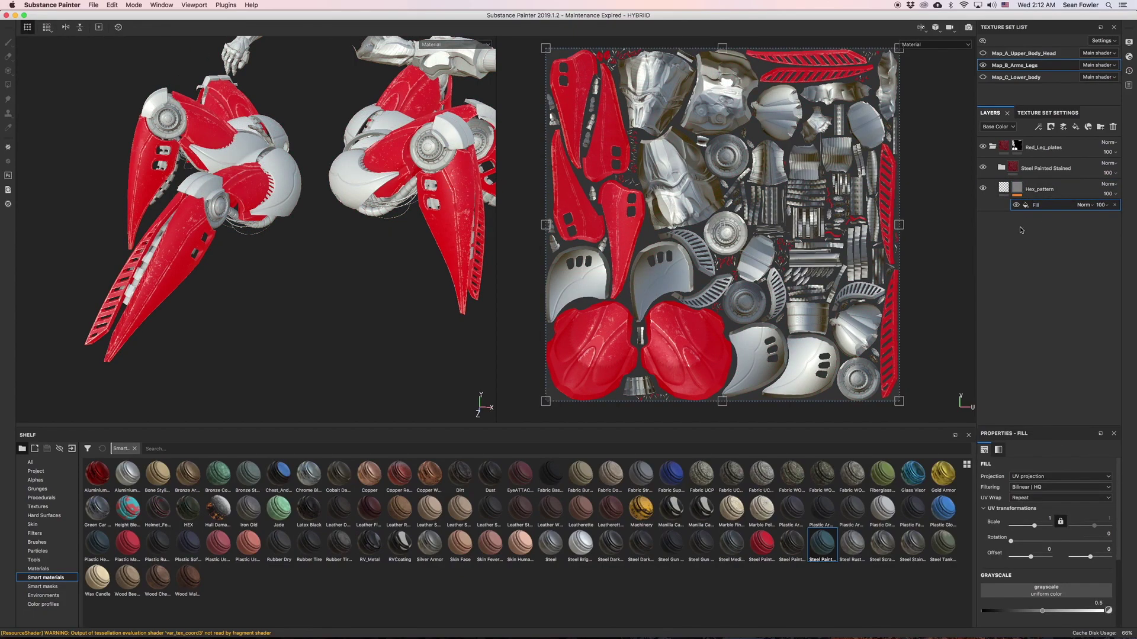
mouse_move(1018, 190)
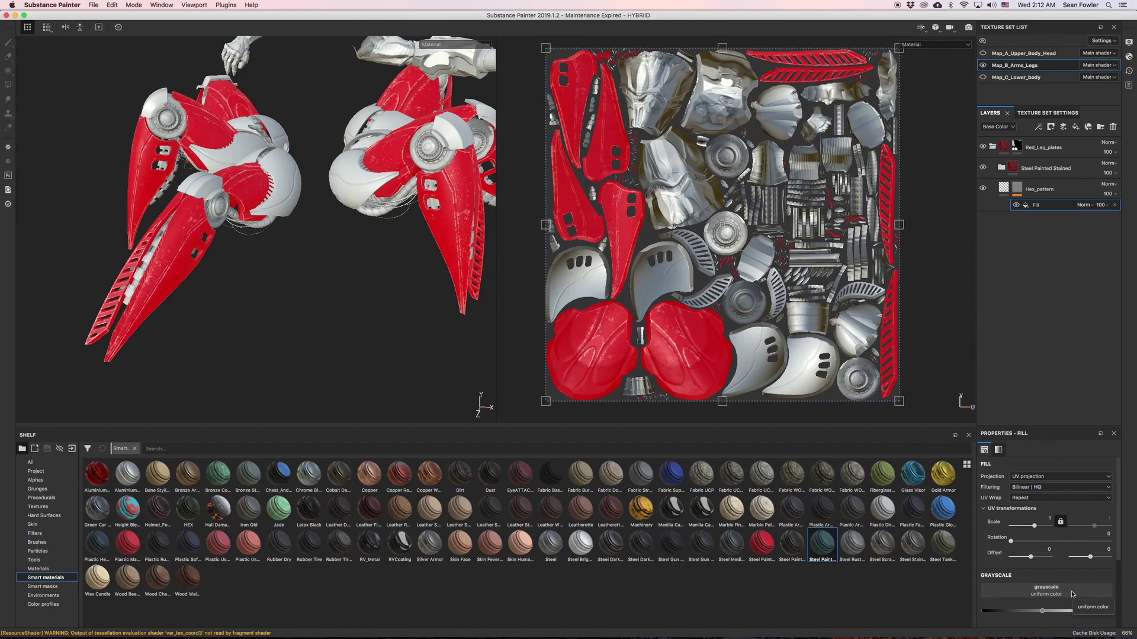
drag(1044, 612, 977, 620)
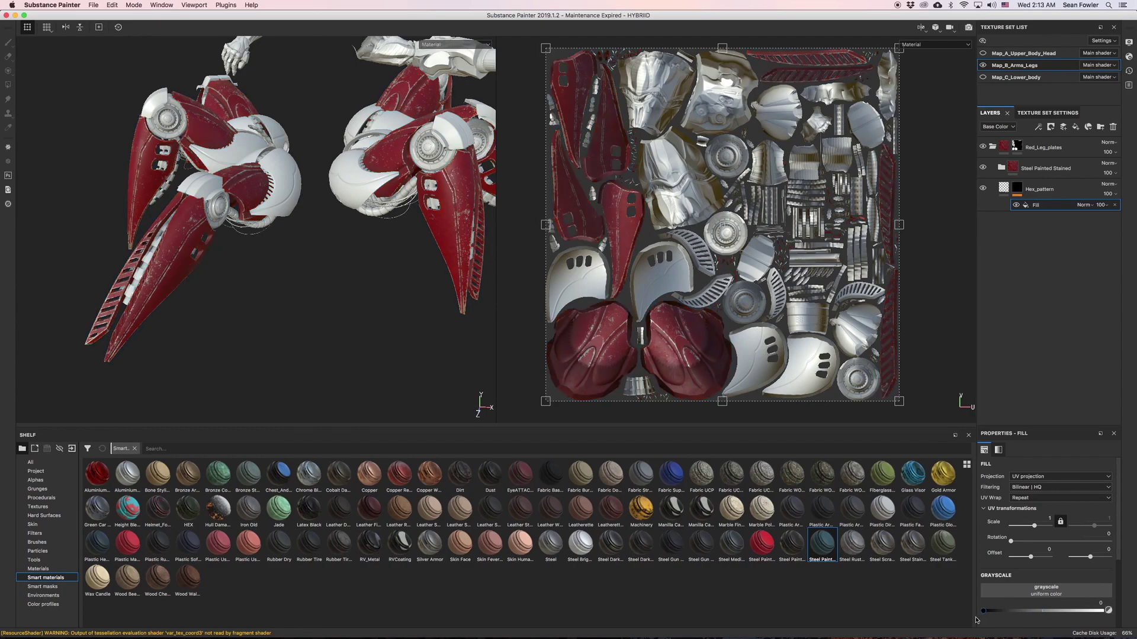
click(1016, 190)
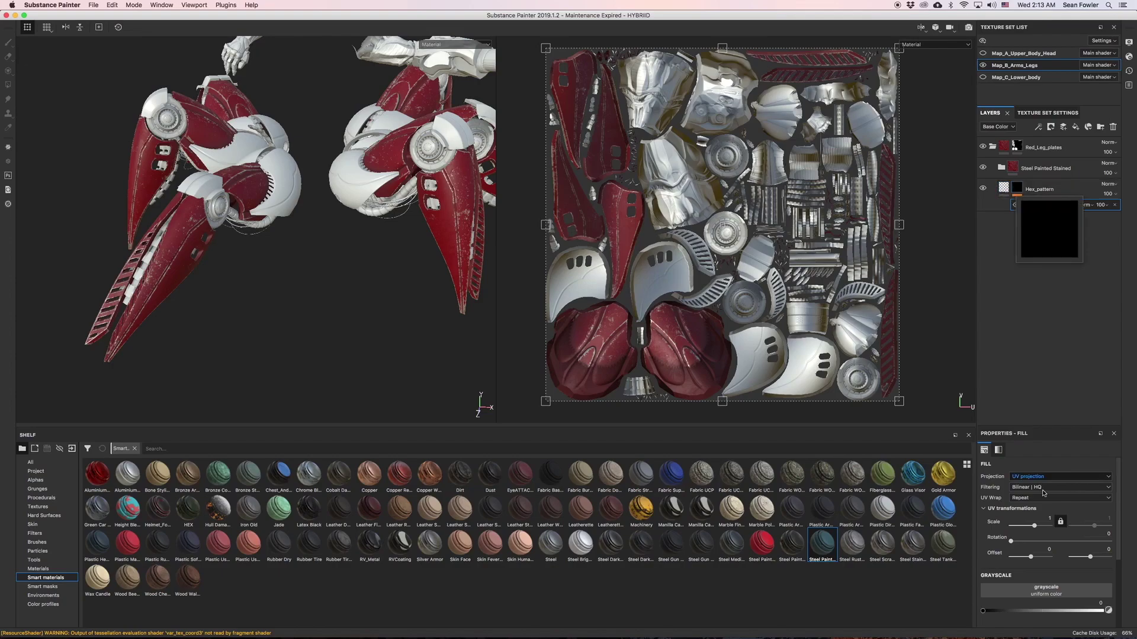
drag(1073, 615, 1045, 620)
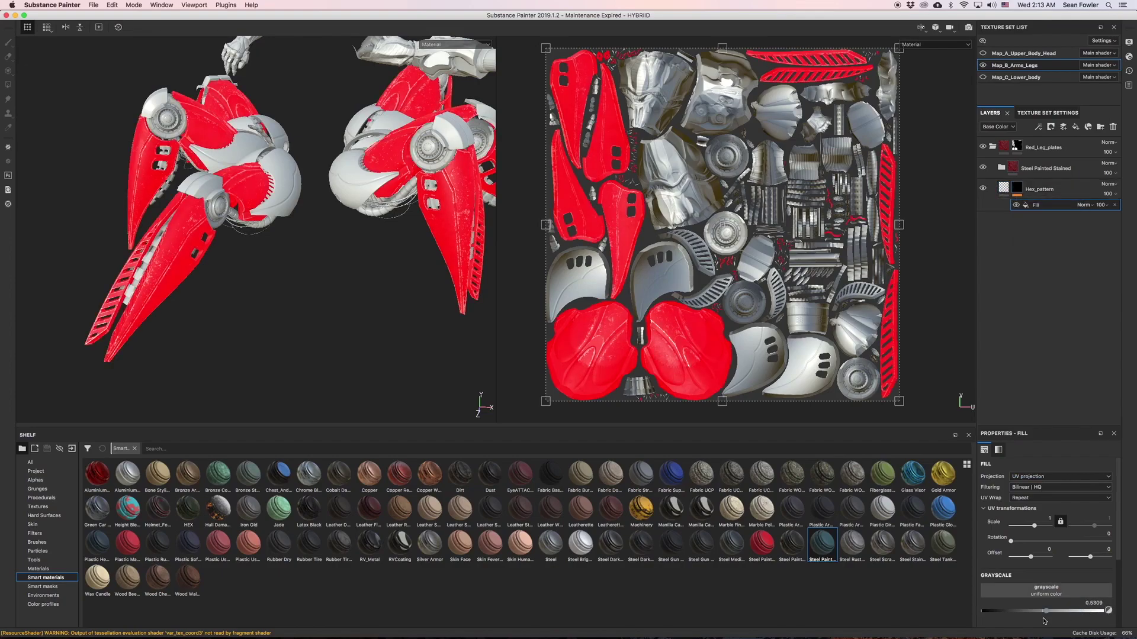
Assign the Hexagon Border texture to the grayscale of the Hex_pattern layer's mask fill.
scroll(1044, 579, down, 3)
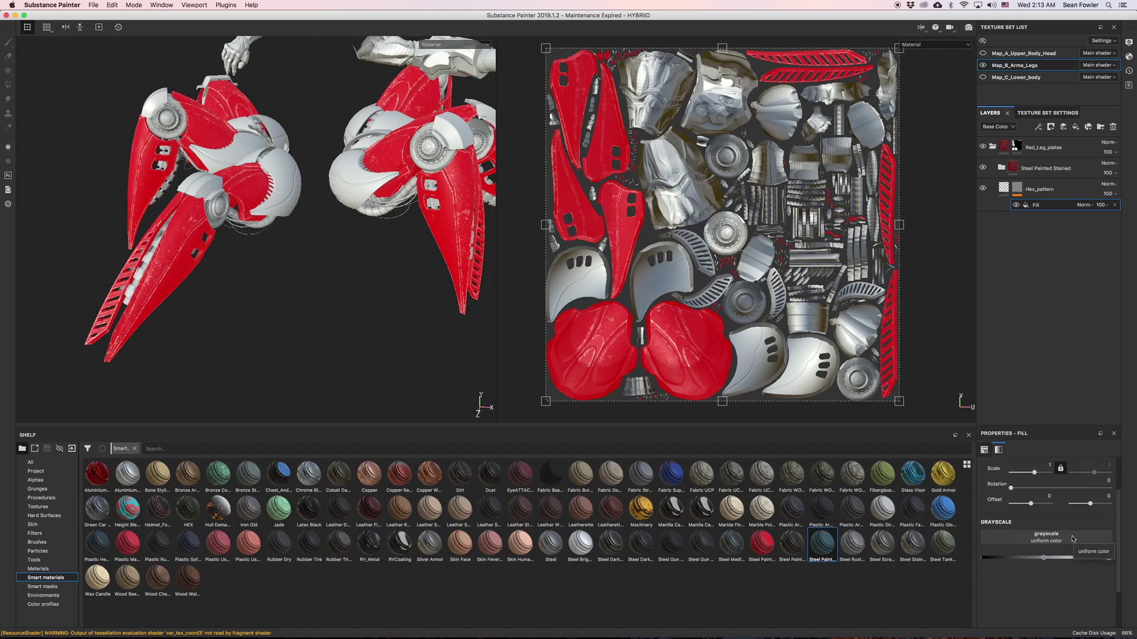
click(1072, 539)
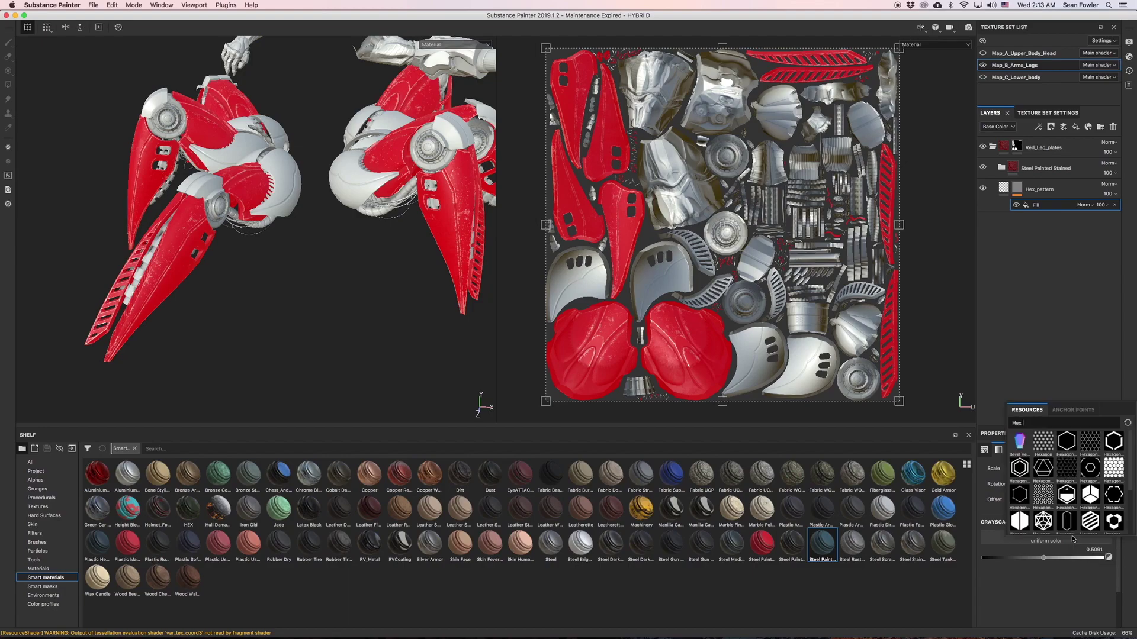
mouse_move(1096, 445)
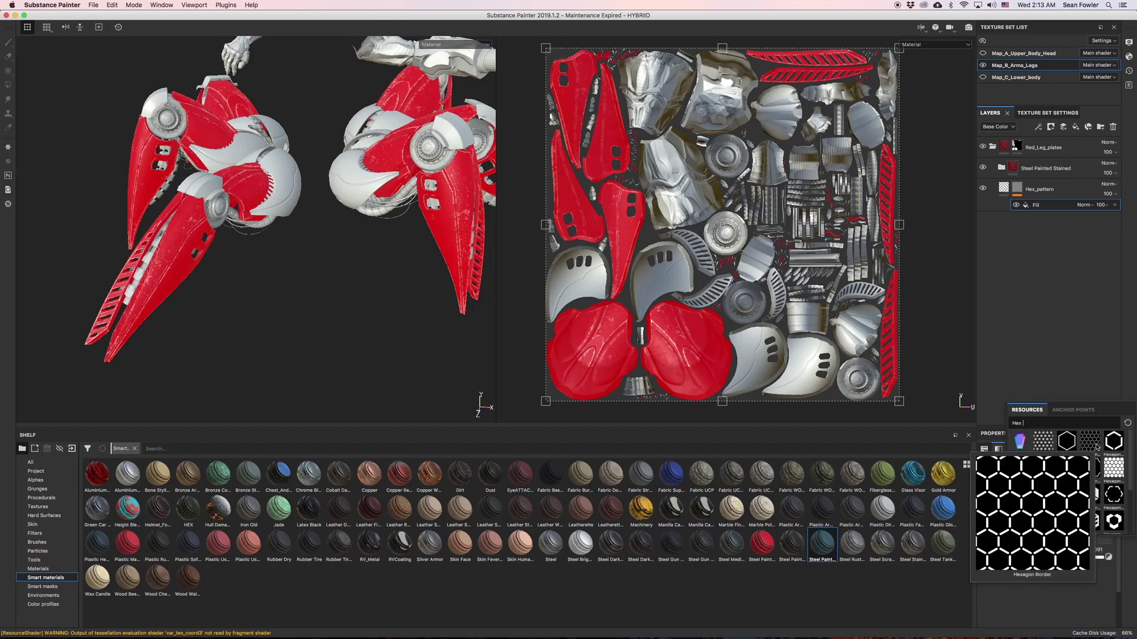
click(1096, 446)
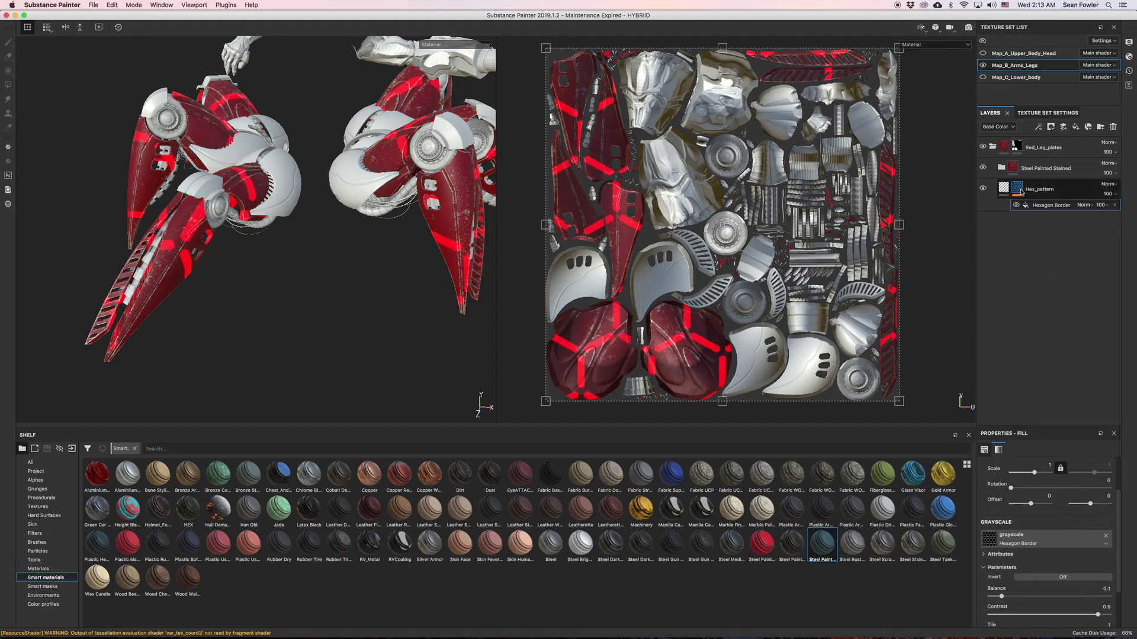
mouse_move(1021, 191)
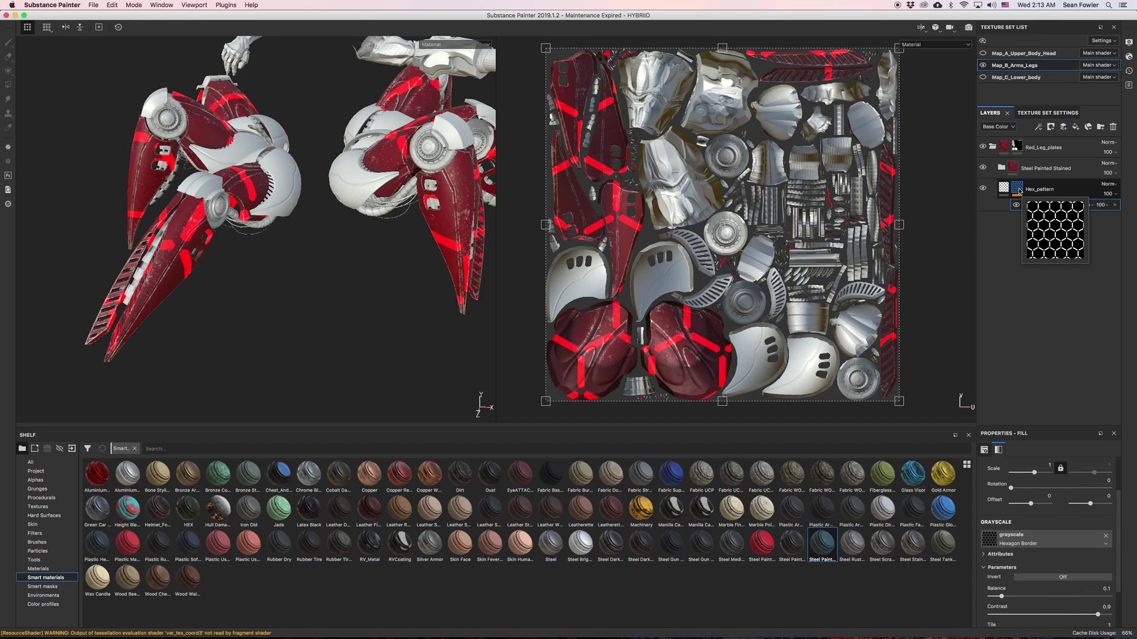
Set the UV scale of the Hexagon Border fill in the Hex_pattern mask to 17.71.
click(1003, 188)
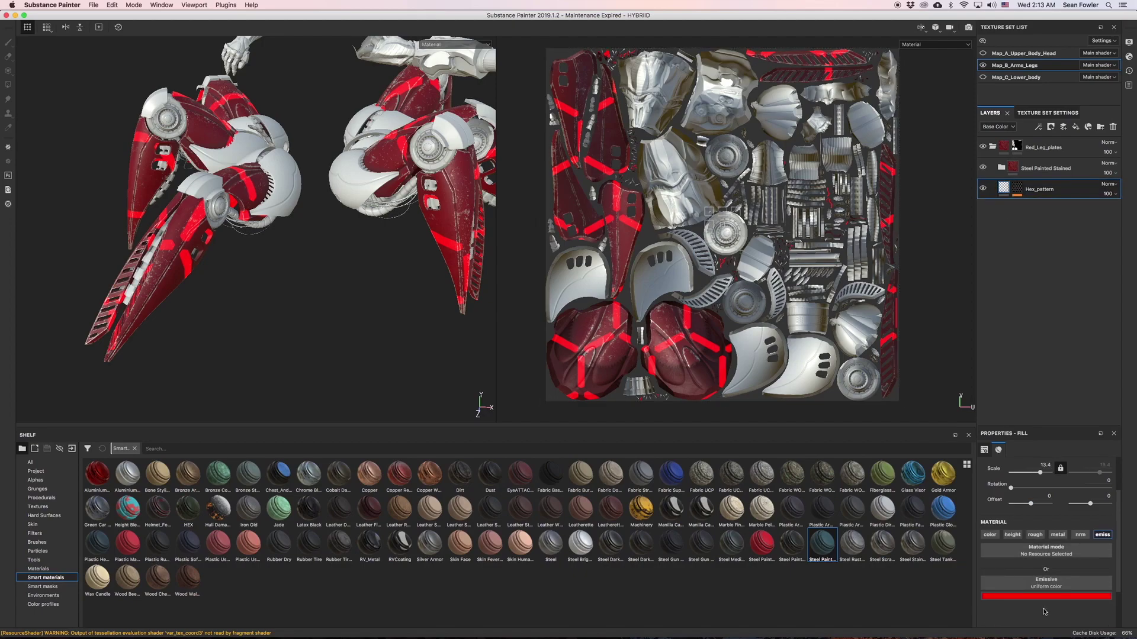
click(1017, 188)
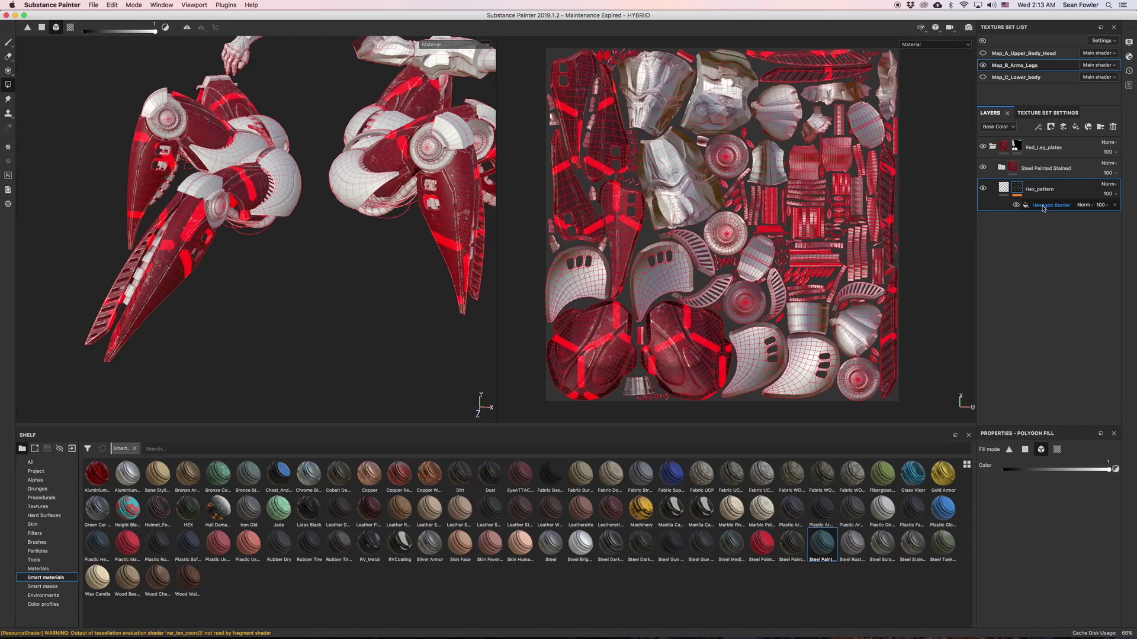
click(1043, 205)
scroll(1044, 551, up, 3)
scroll(1043, 547, down, 5)
scroll(1043, 547, up, 5)
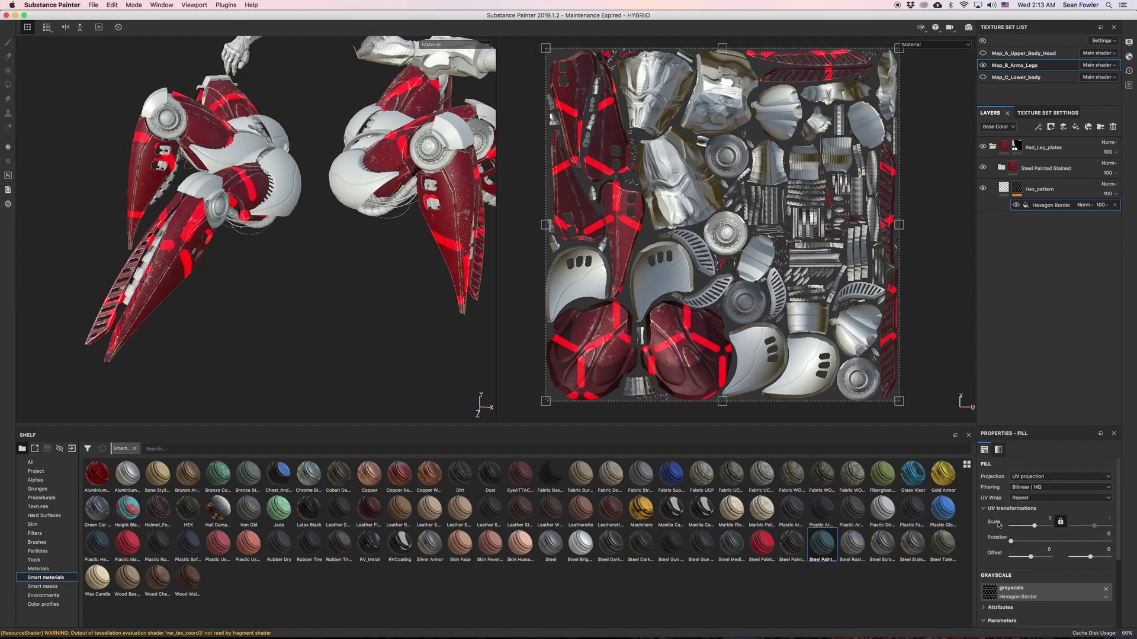
drag(1037, 528, 1041, 529)
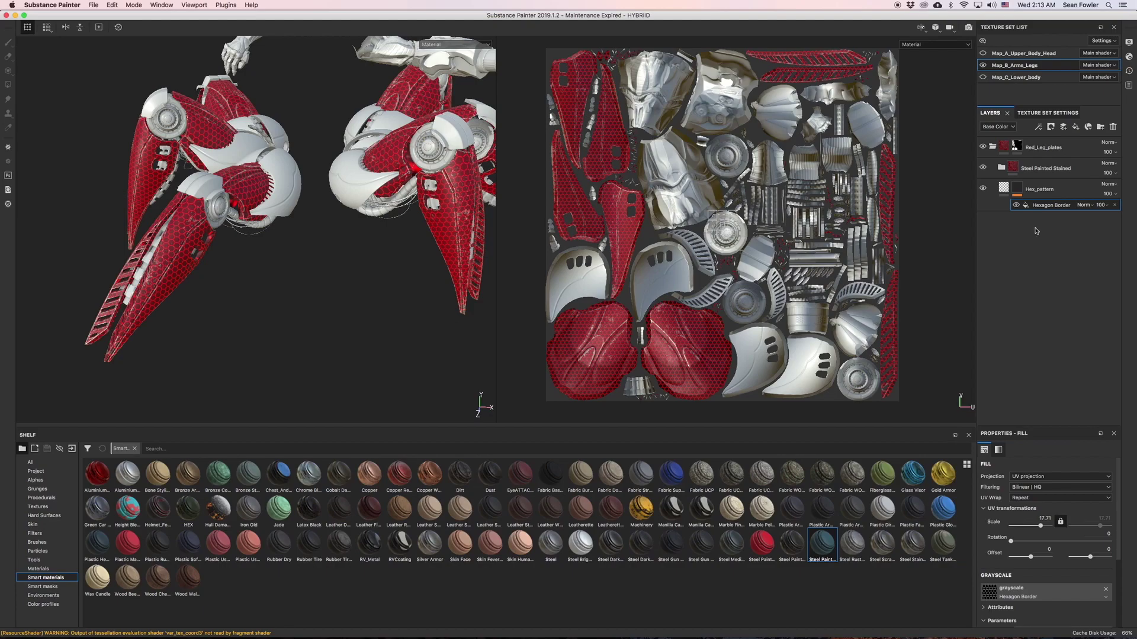
Try a cyan emissive color on the Hex_pattern layer and undo the color change.
click(1068, 187)
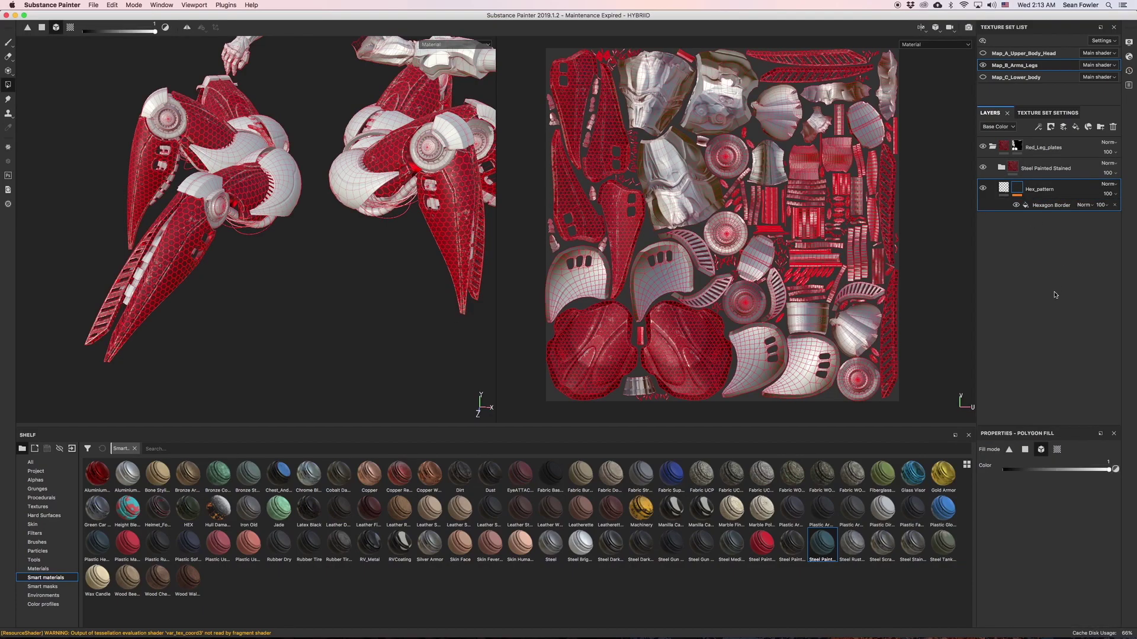
key(Delete)
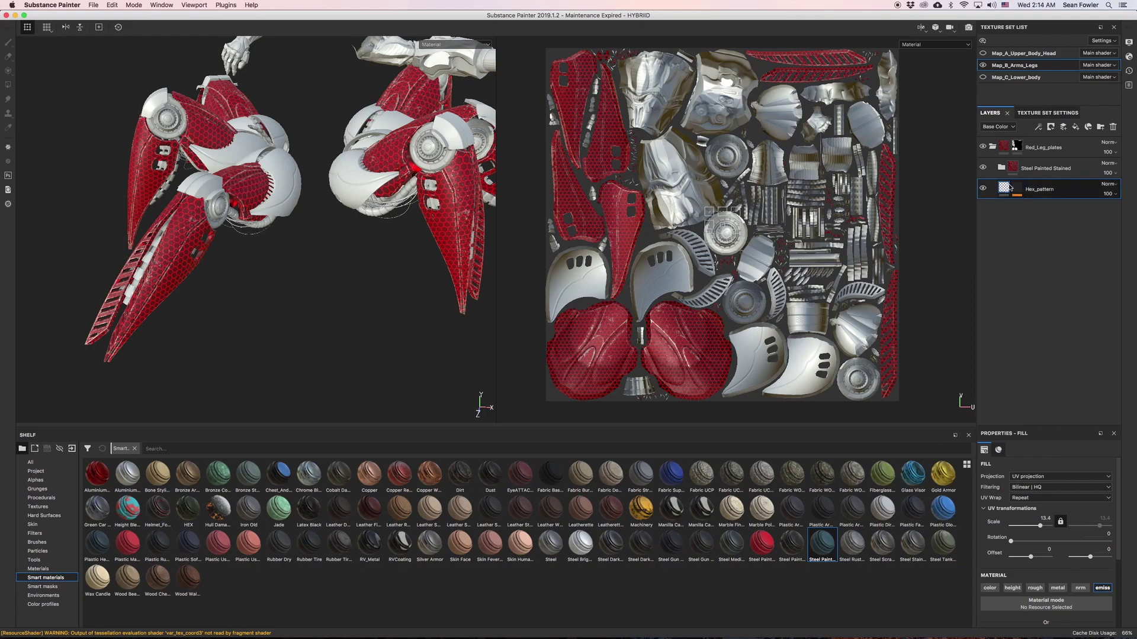
scroll(1031, 550, down, 1)
scroll(1031, 550, down, 3)
click(1047, 542)
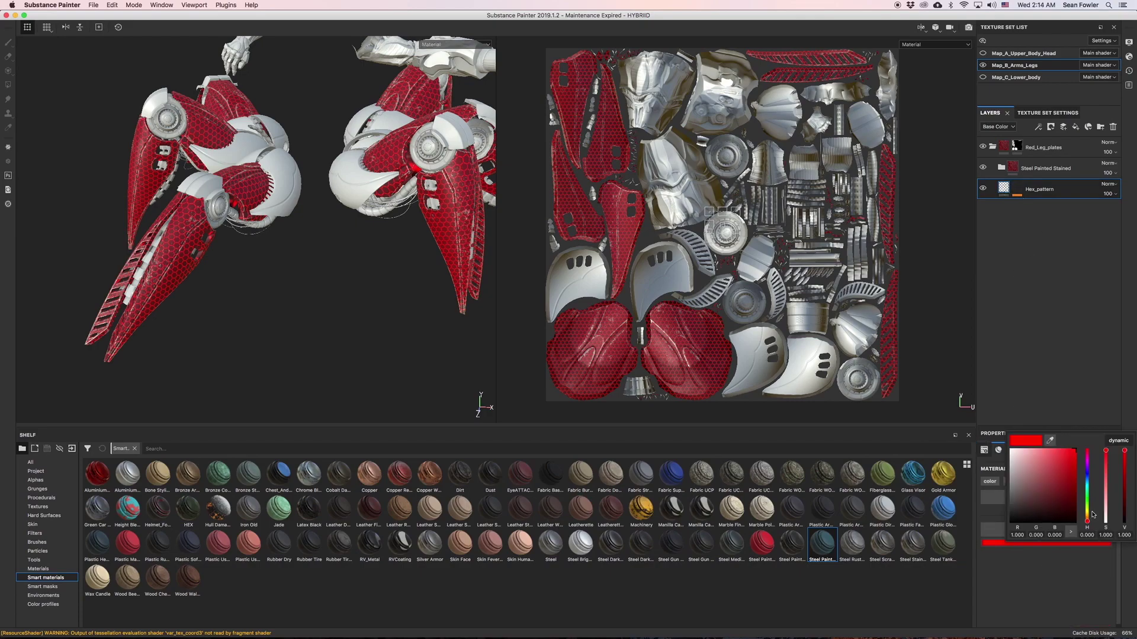
mouse_move(1088, 465)
mouse_down()
mouse_move(1086, 518)
mouse_move(1087, 454)
mouse_move(1090, 527)
mouse_move(1084, 450)
mouse_move(1092, 484)
mouse_up()
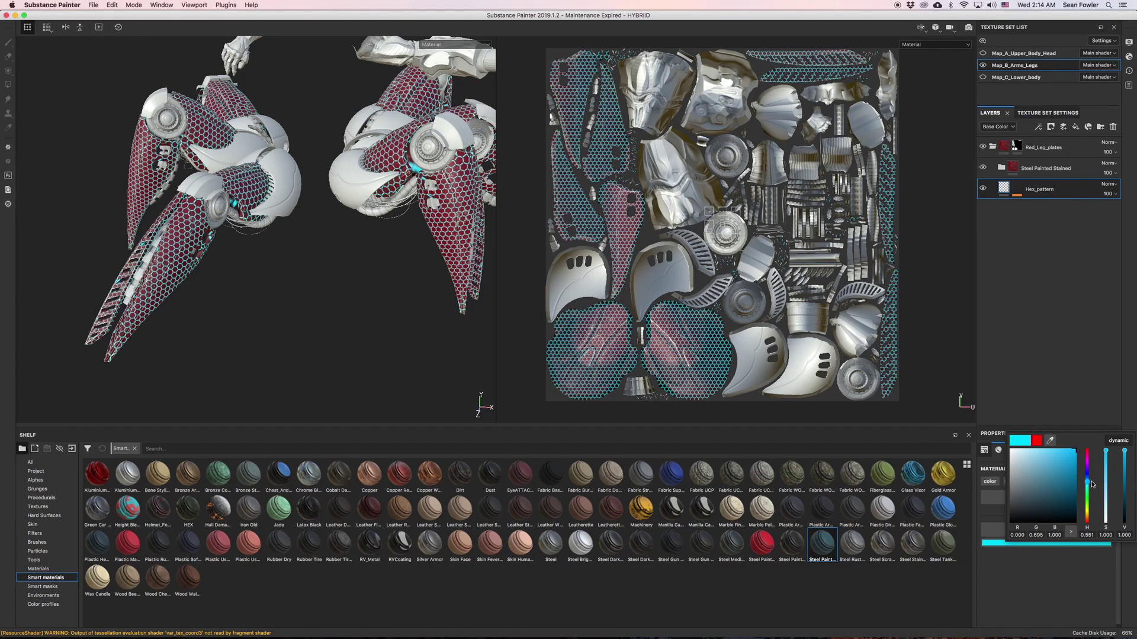
click(1066, 385)
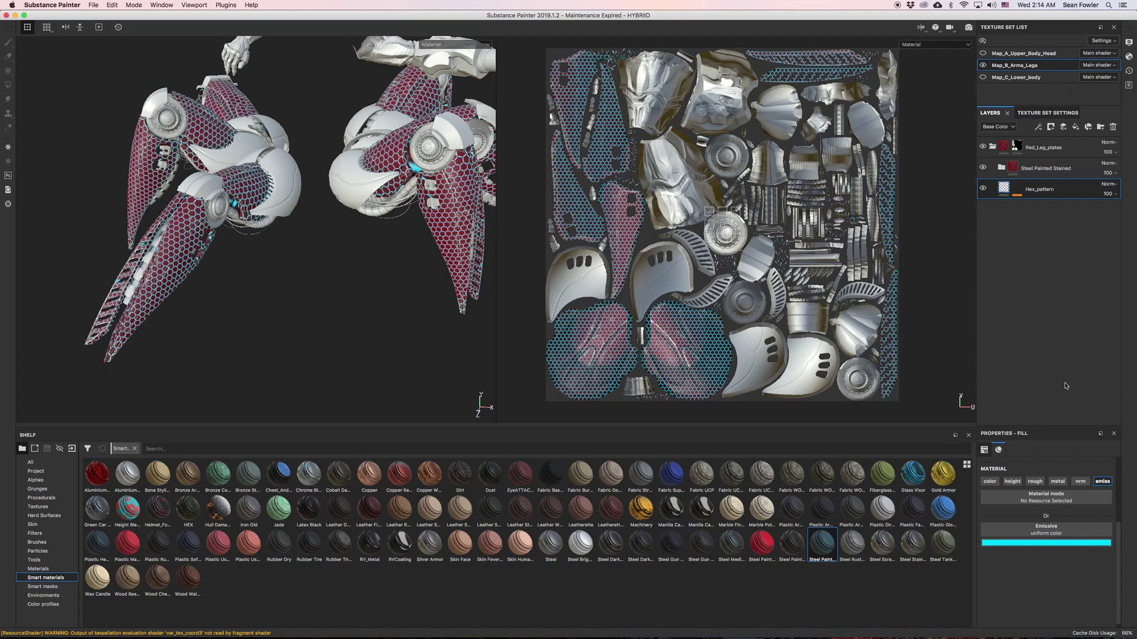
key(super+z)
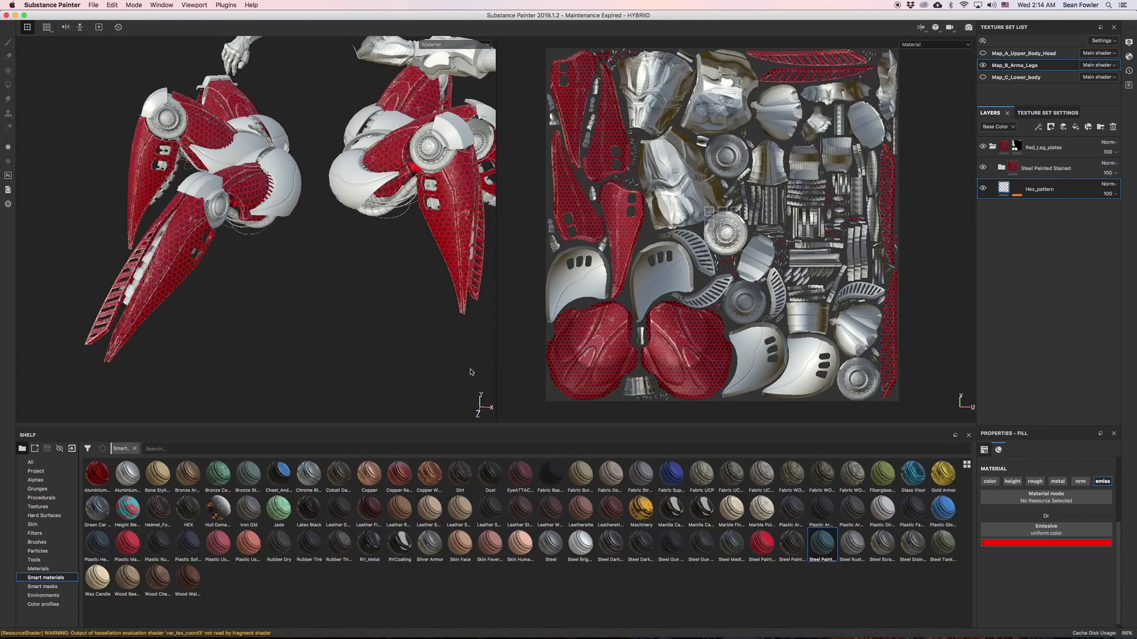
Set the Hex_pattern layer's emissive color to a lighter, pinkish red.
click(1088, 543)
drag(1064, 468, 1039, 448)
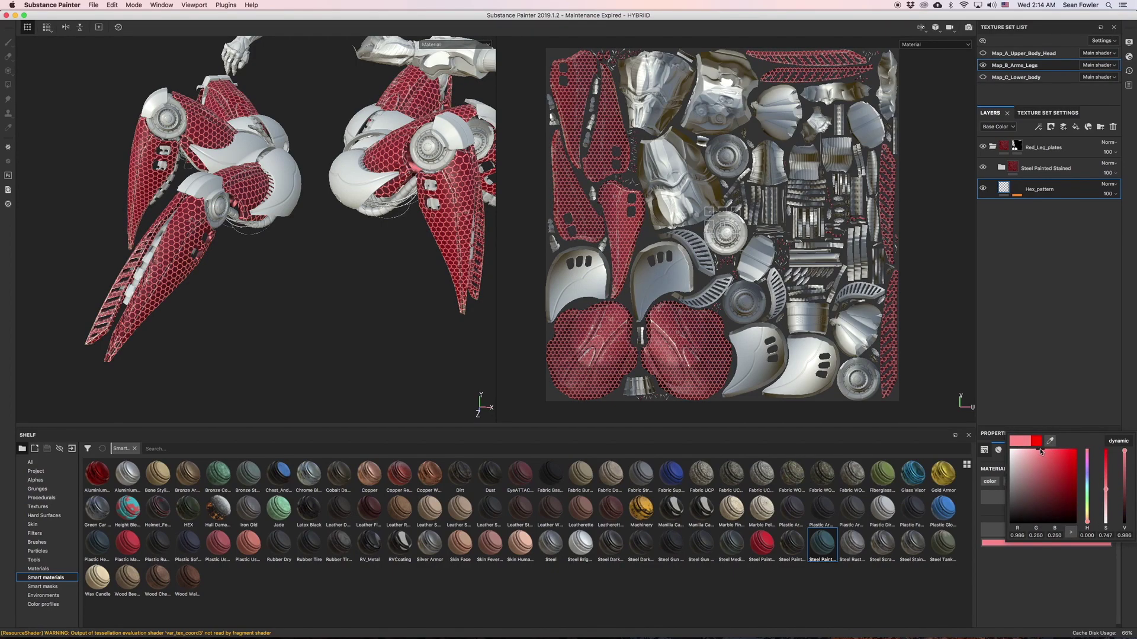
click(1009, 335)
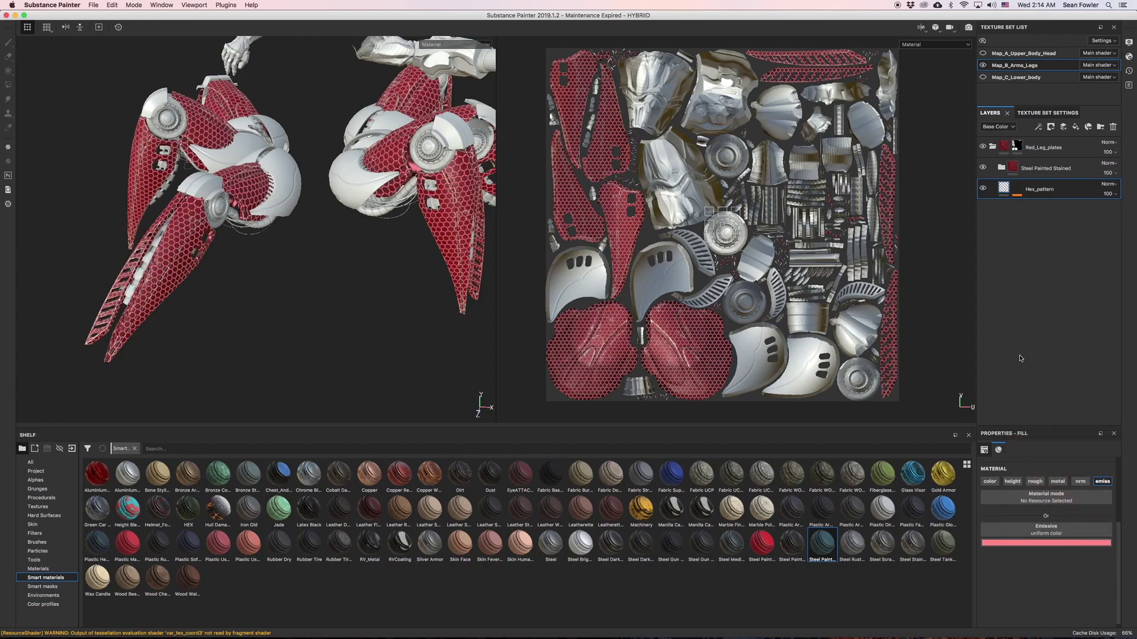
click(1058, 532)
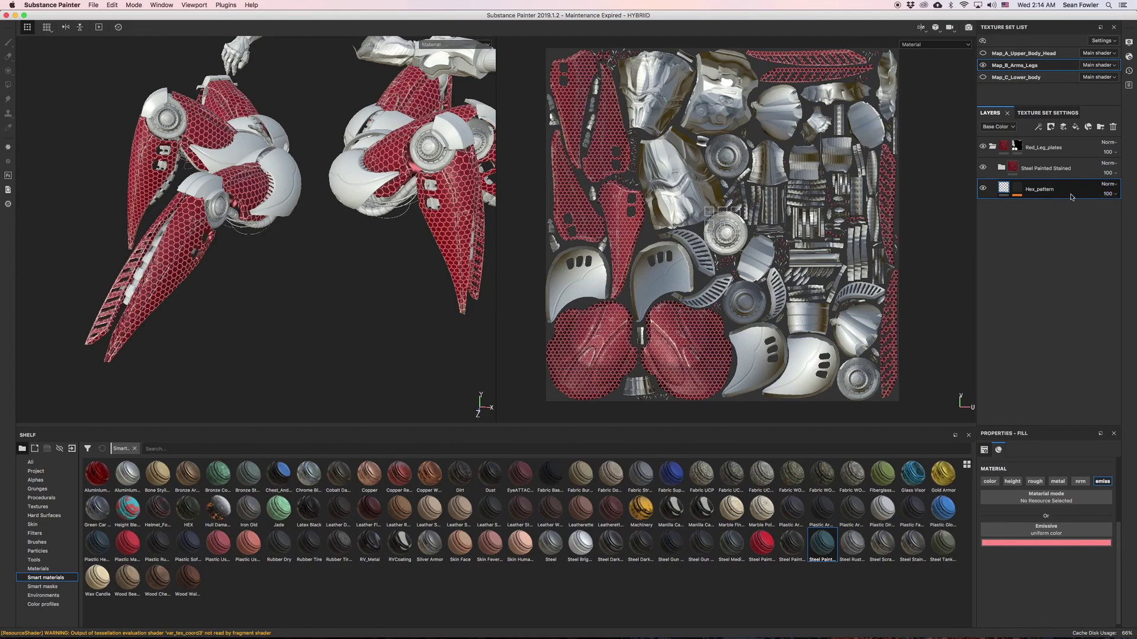
Try to lower the Hex_pattern layer's opacity in the Base Color channel.
click(1109, 196)
drag(1110, 210, 1099, 218)
text(0)
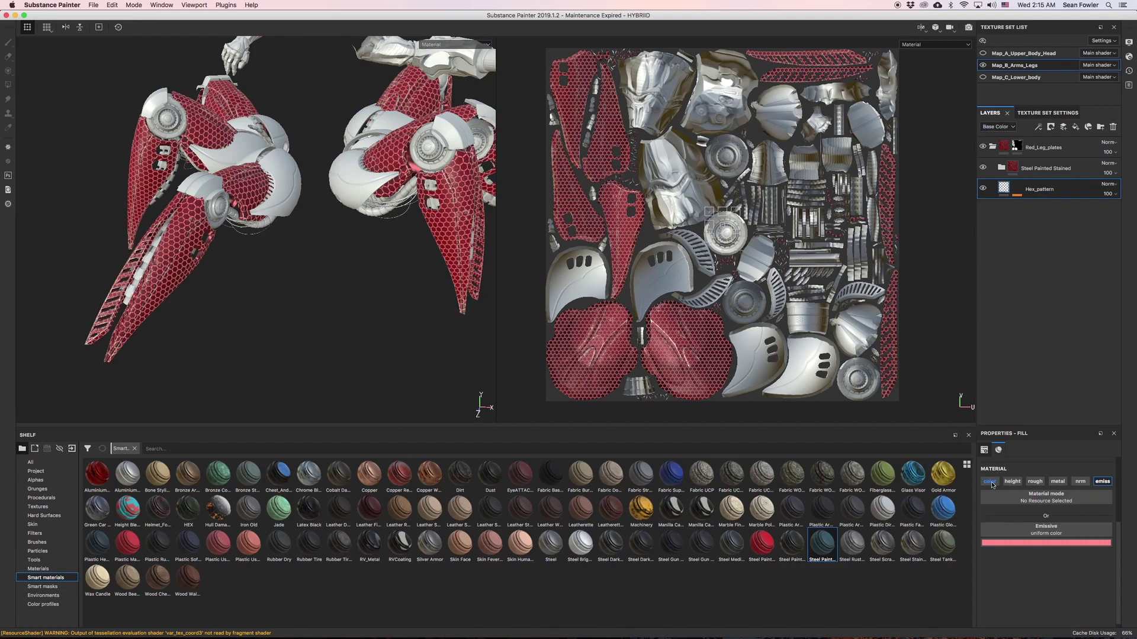
Lower the Hex_pattern layer's opacity in the Emissive channel to 13.
click(999, 127)
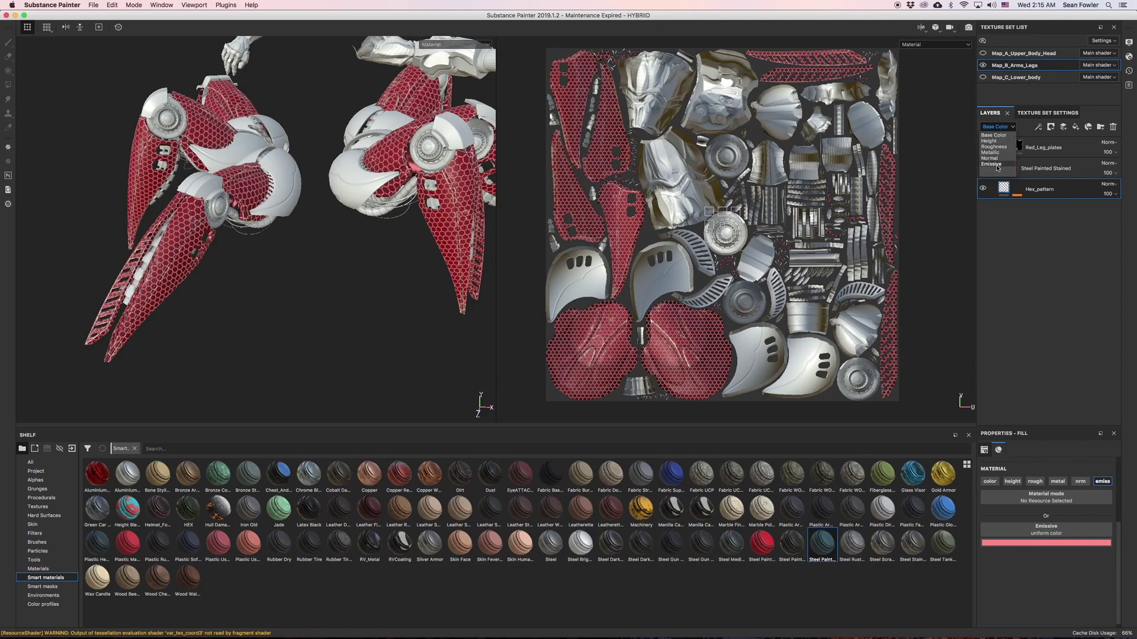
click(998, 165)
click(1108, 194)
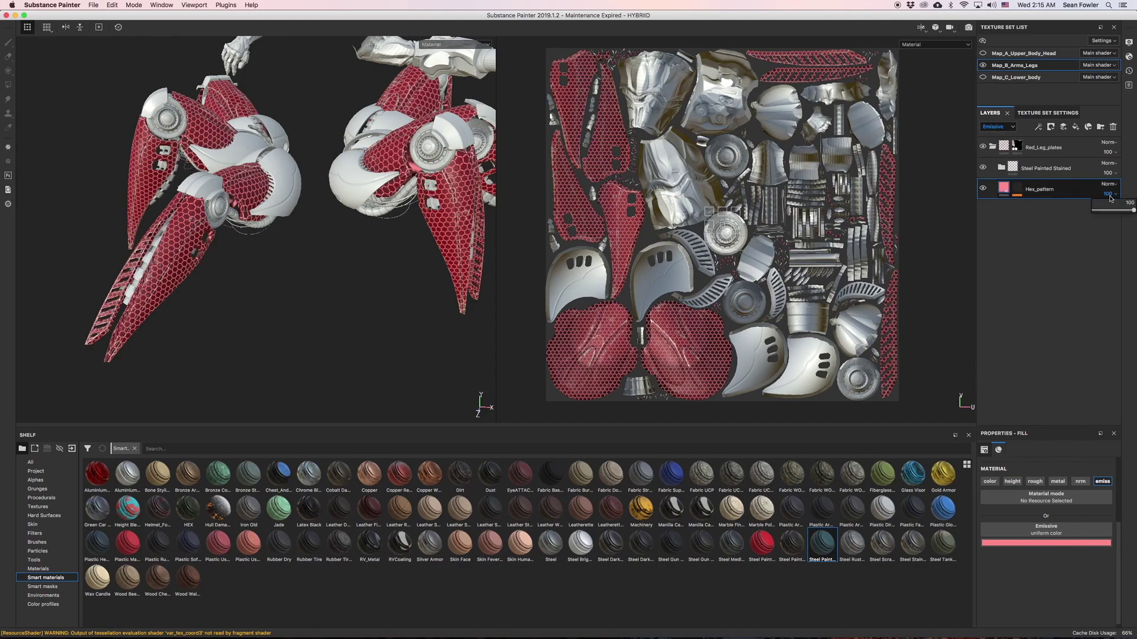
drag(1121, 213, 1099, 213)
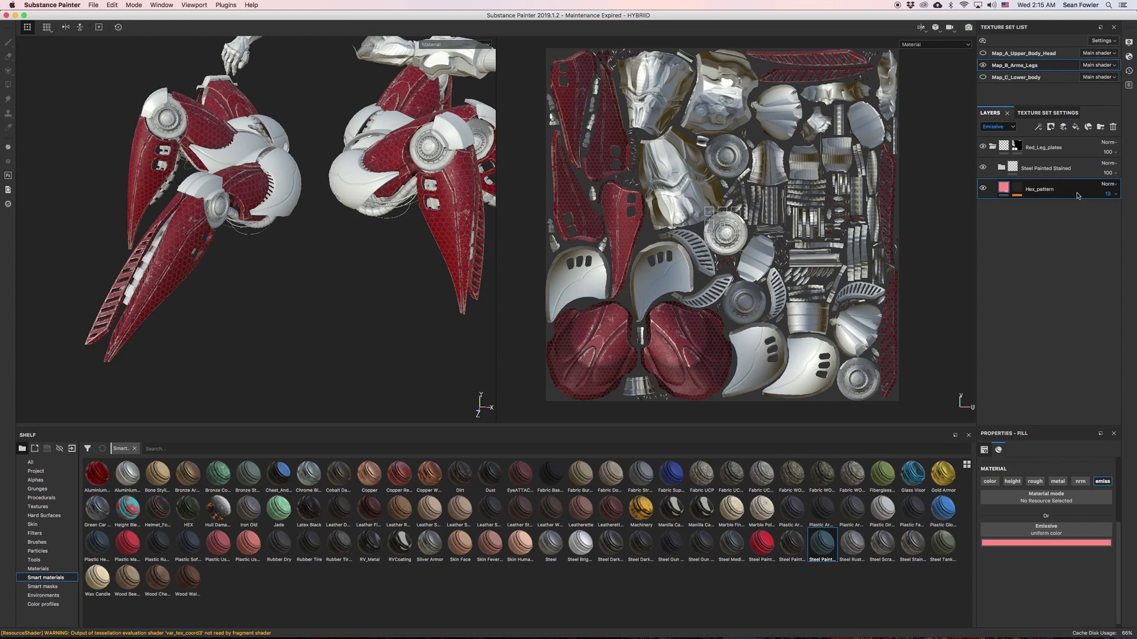
Put the Hex_pattern layer into a new folder inside Red_Leg_plates and add a black mask to that folder.
click(1100, 127)
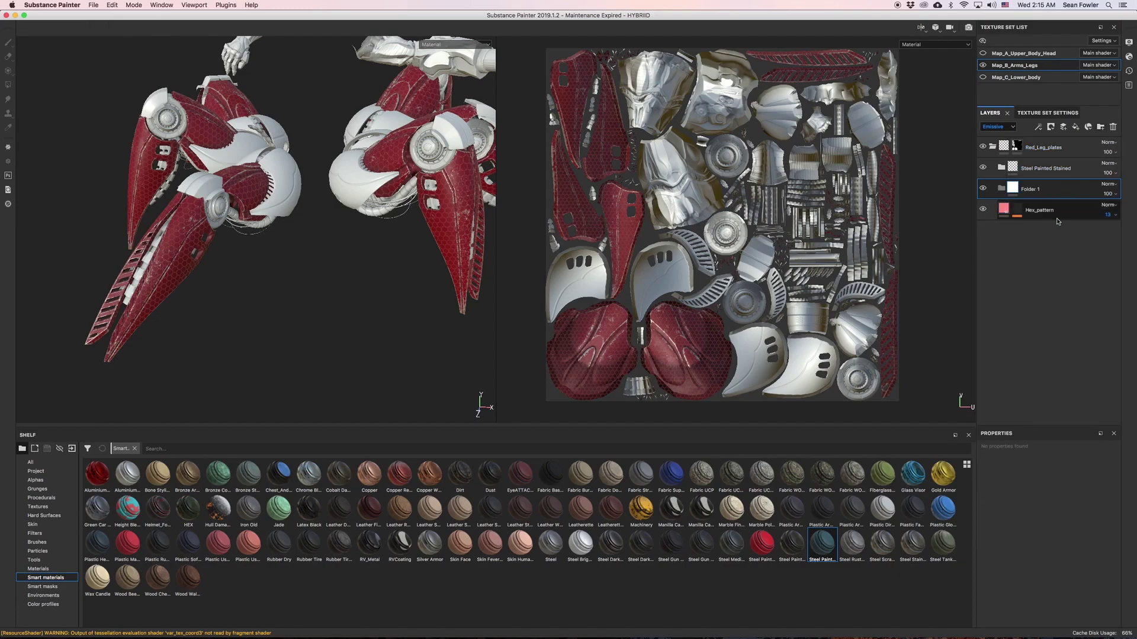
drag(1064, 209, 1048, 189)
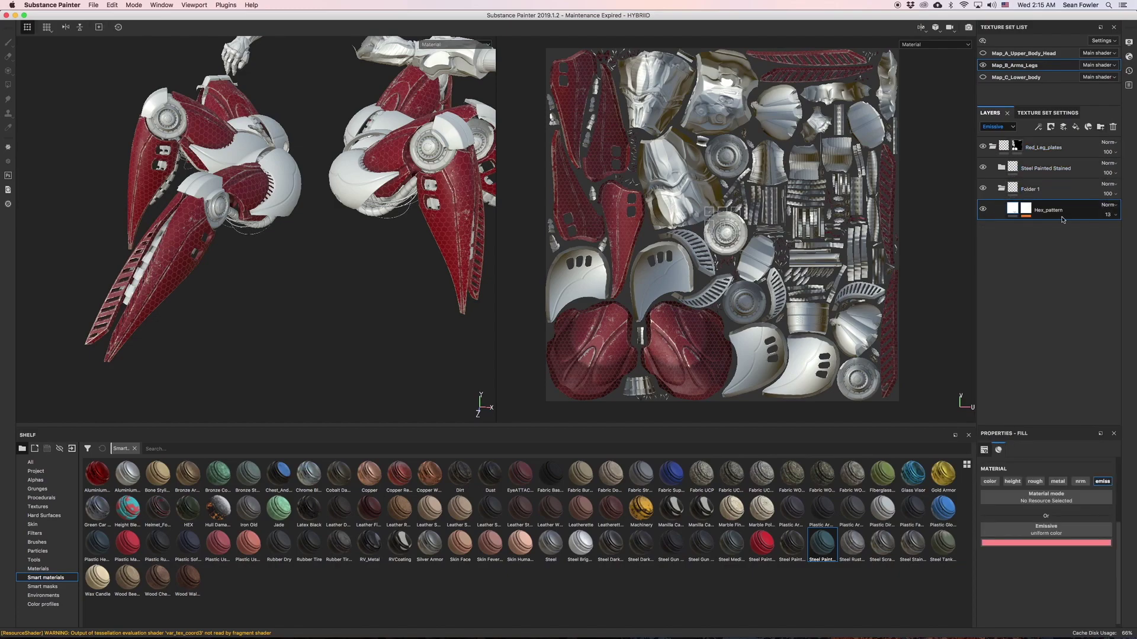
click(1031, 192)
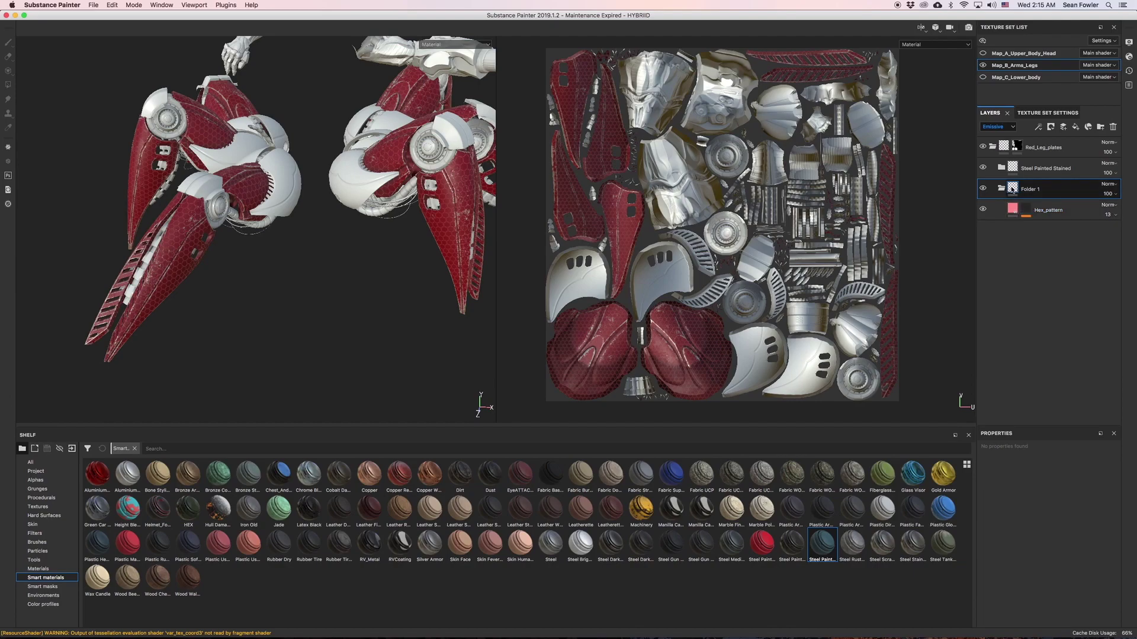
right_click(1013, 190)
click(1040, 204)
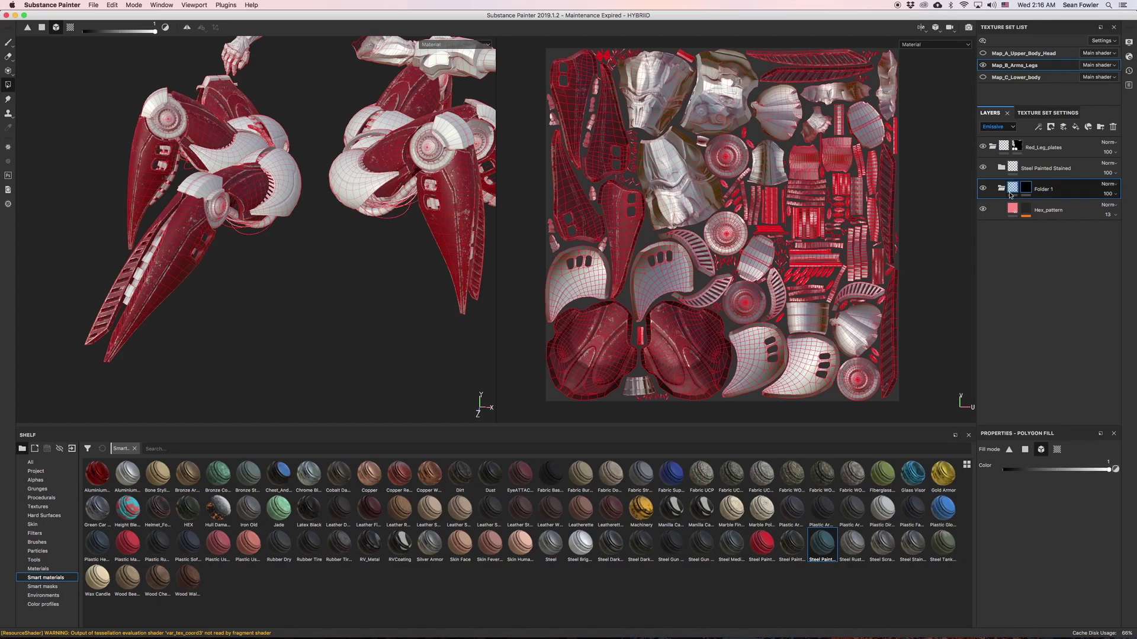
Target the black mask of Folder 1 with the Paint brush to hand-paint the hexagon pattern onto the leg plates.
click(1061, 209)
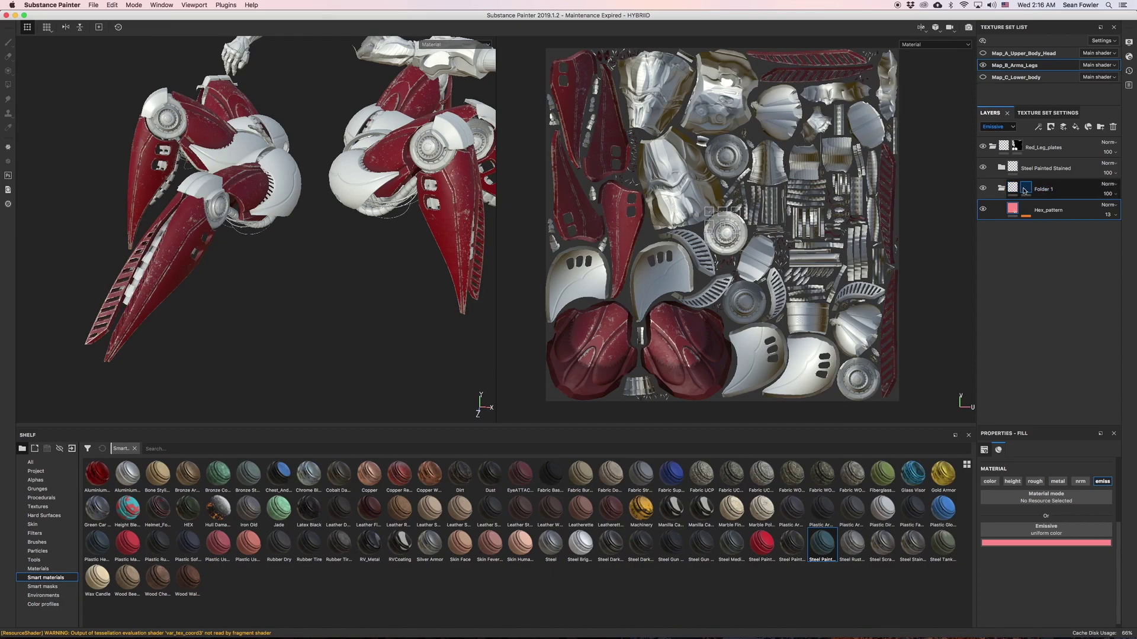
mouse_move(1025, 190)
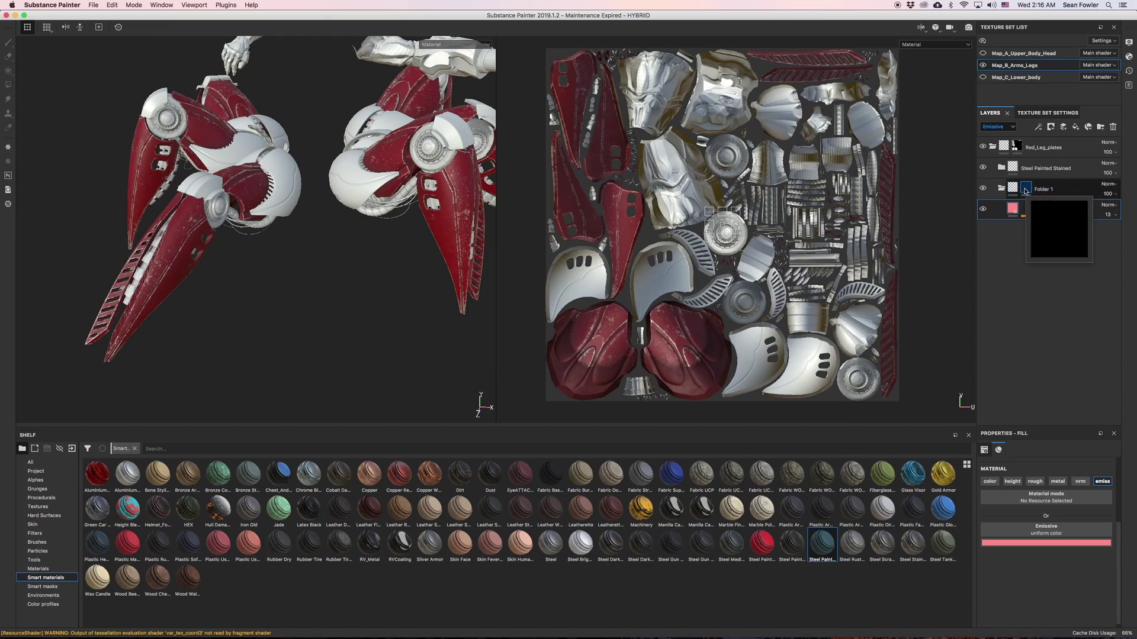
mouse_move(1011, 213)
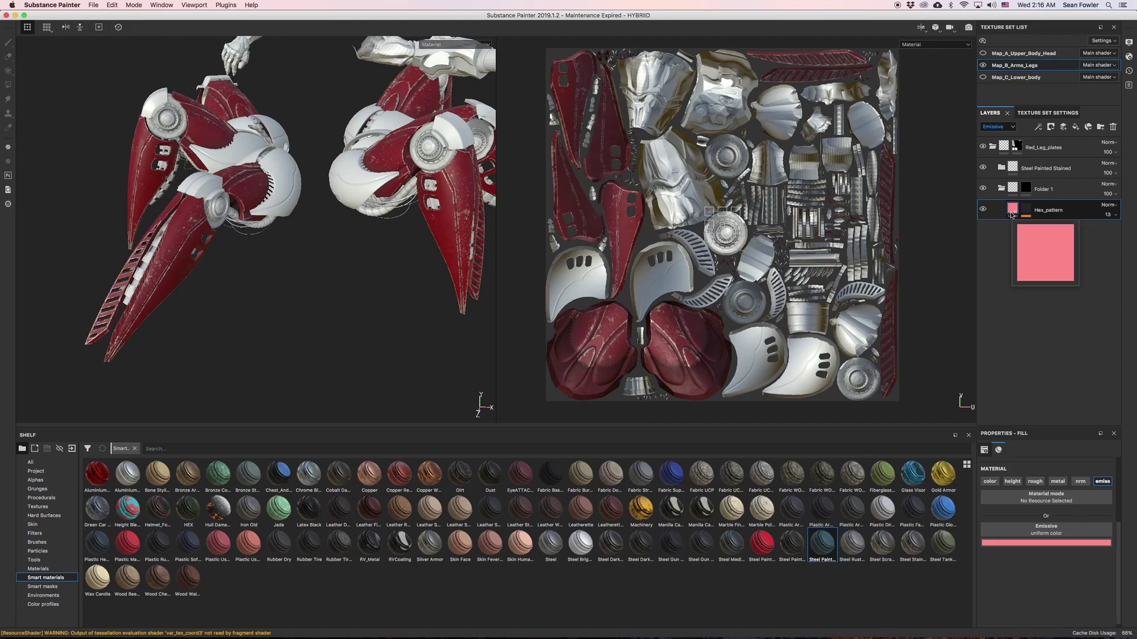
click(1025, 189)
key(4)
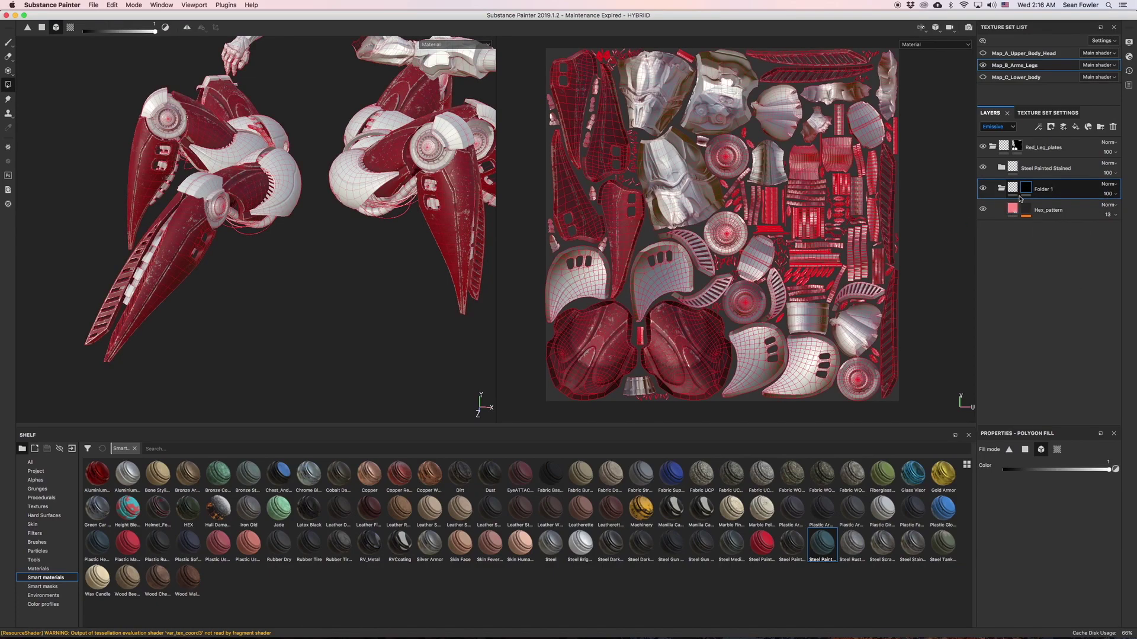
click(8, 42)
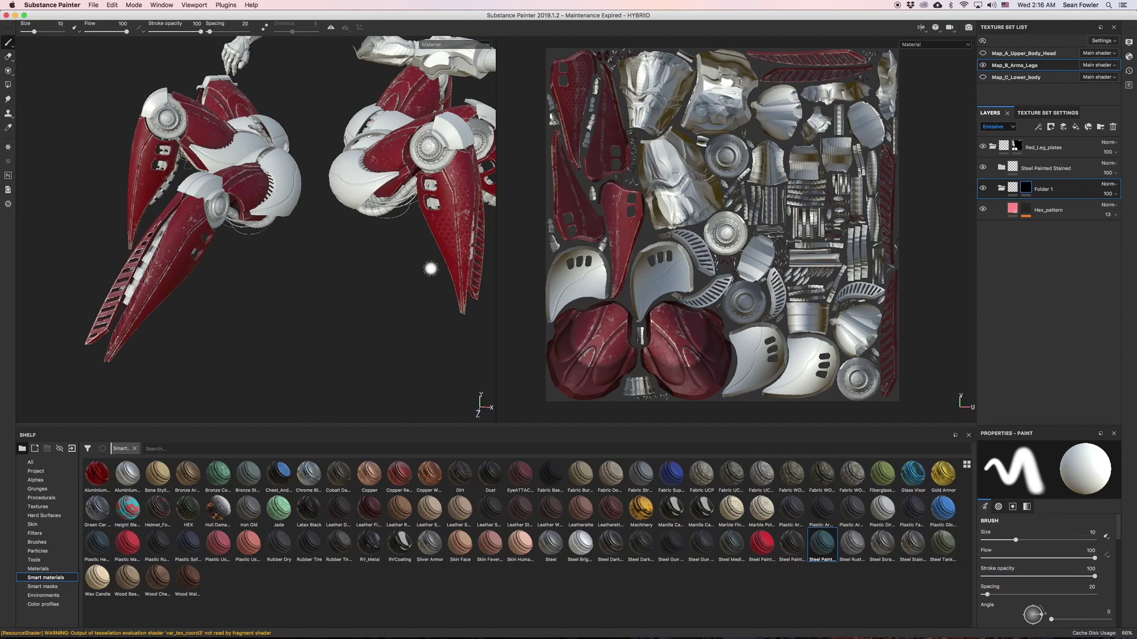
mouse_move(388, 290)
alt+mouse_down()
mouse_move(414, 288)
mouse_move(421, 307)
mouse_move(335, 264)
mouse_move(325, 289)
mouse_move(368, 296)
mouse_move(322, 310)
mouse_move(358, 287)
mouse_move(343, 300)
mouse_move(363, 264)
mouse_move(340, 267)
mouse_move(364, 276)
alt+mouse_up()
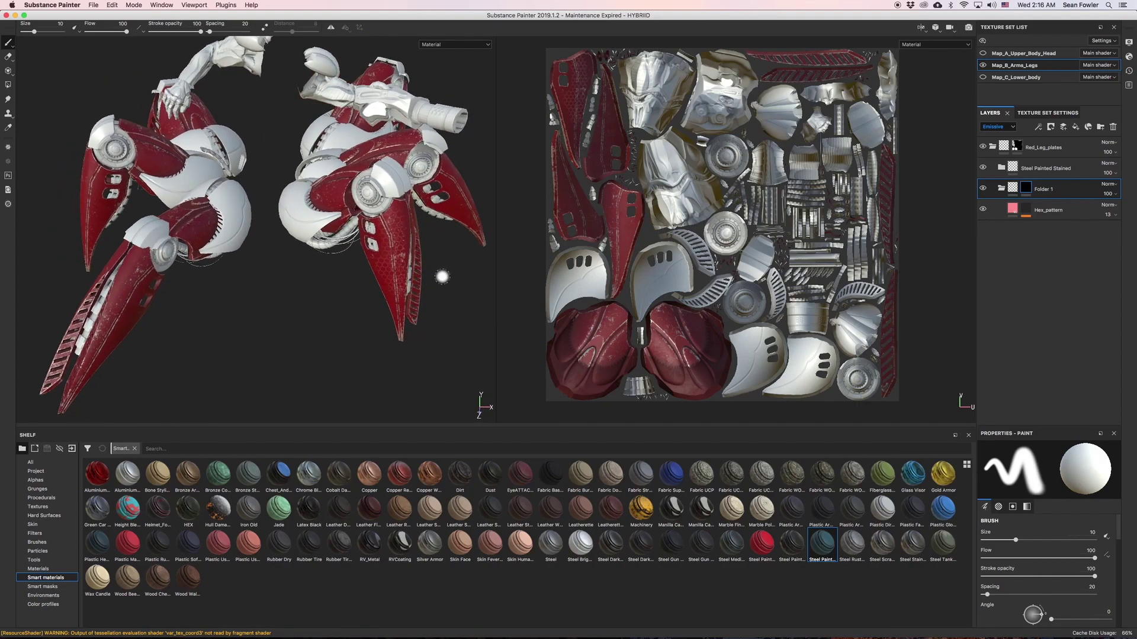
mouse_move(443, 273)
alt+mouse_down()
mouse_move(408, 271)
mouse_move(400, 253)
alt+mouse_up()
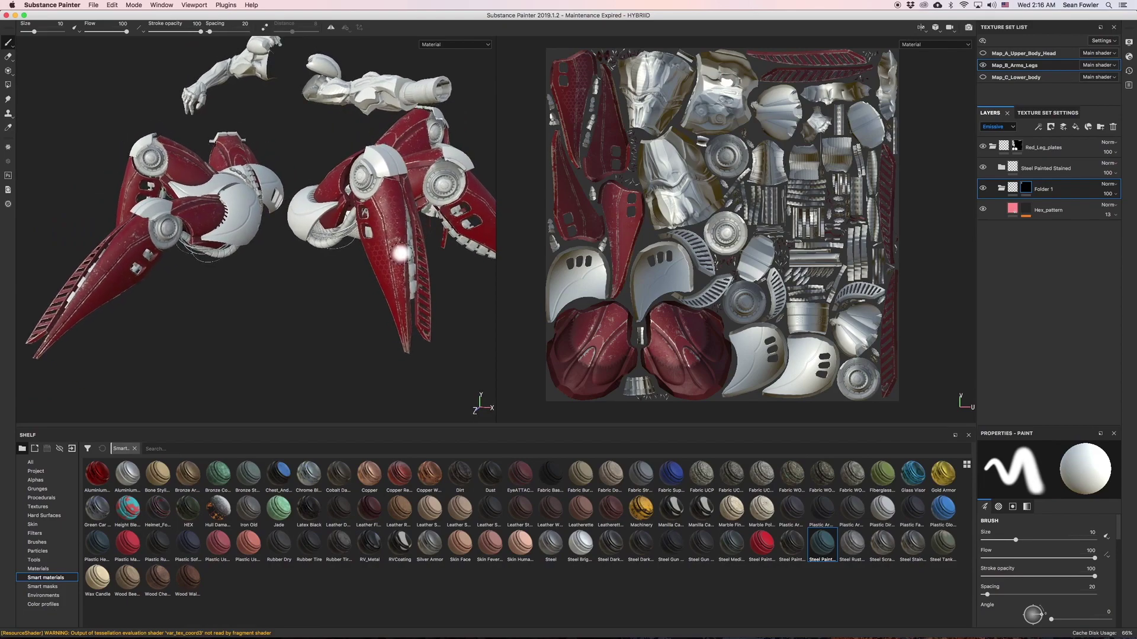